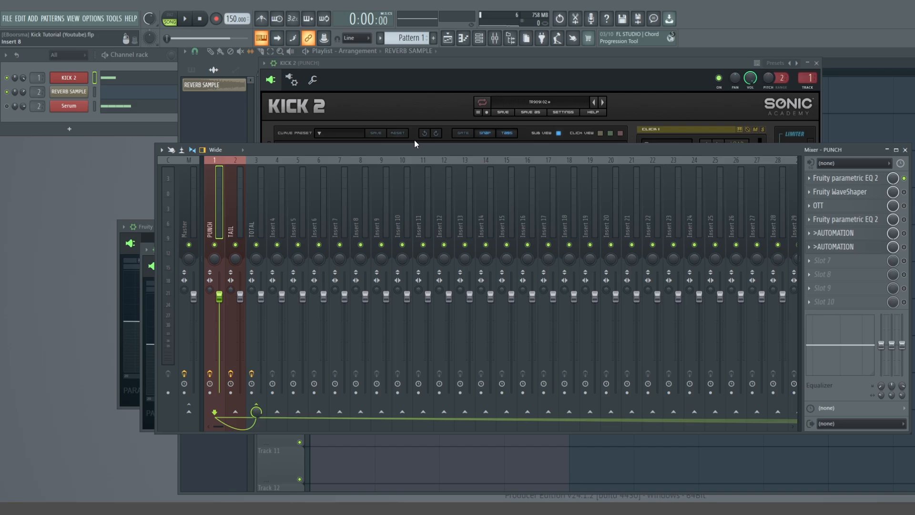
Open the KICK 2 instrument and play back its unprocessed punch sound
left_click(60, 79)
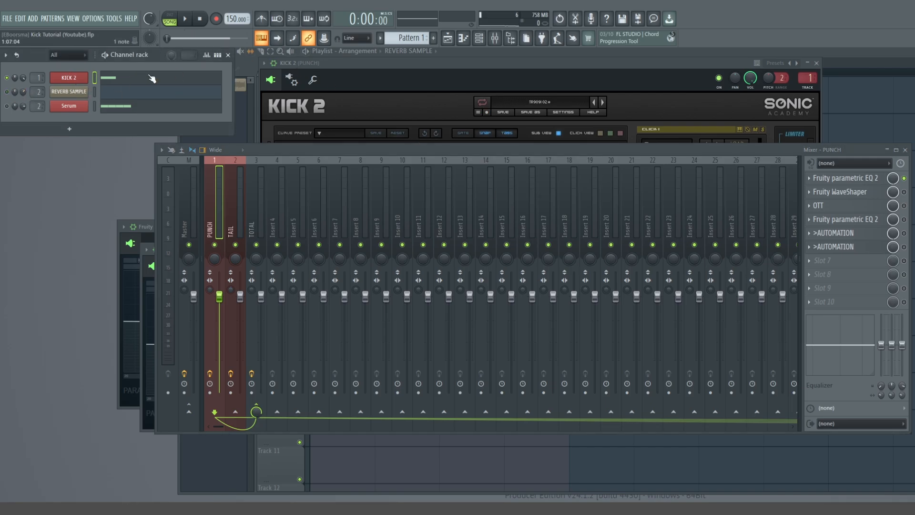
left_click(81, 78)
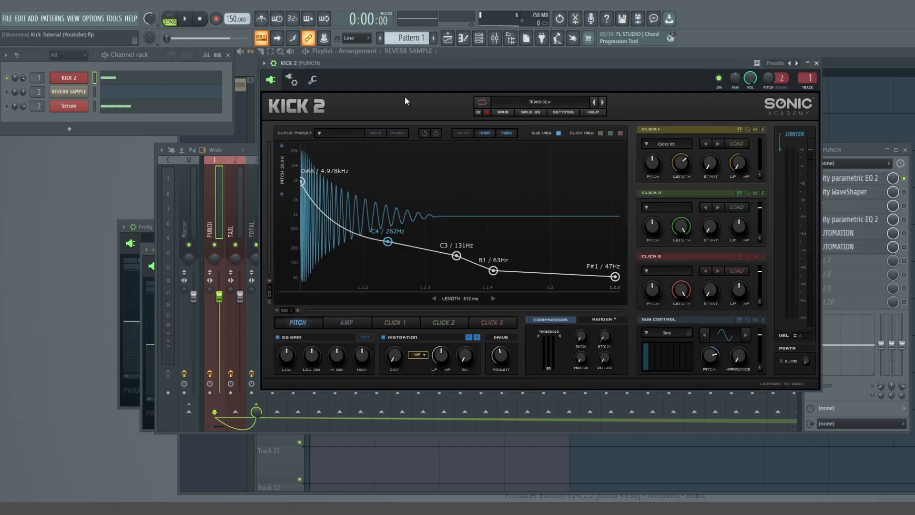
key("space")
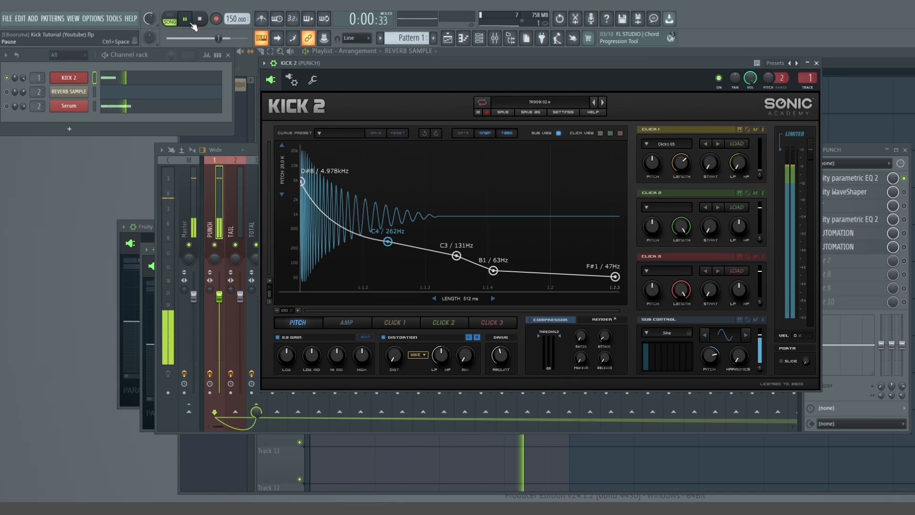
left_click(187, 20)
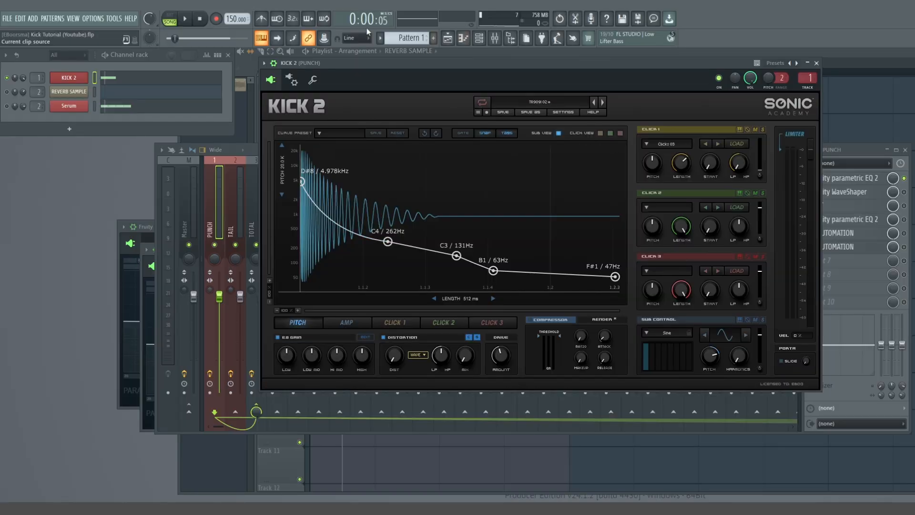
Open the first Fruity parametric EQ 2 on the PUNCH track and compare the kick with the EQ bypassed and enabled
left_click(852, 178)
left_click_drag(436, 350, 445, 214)
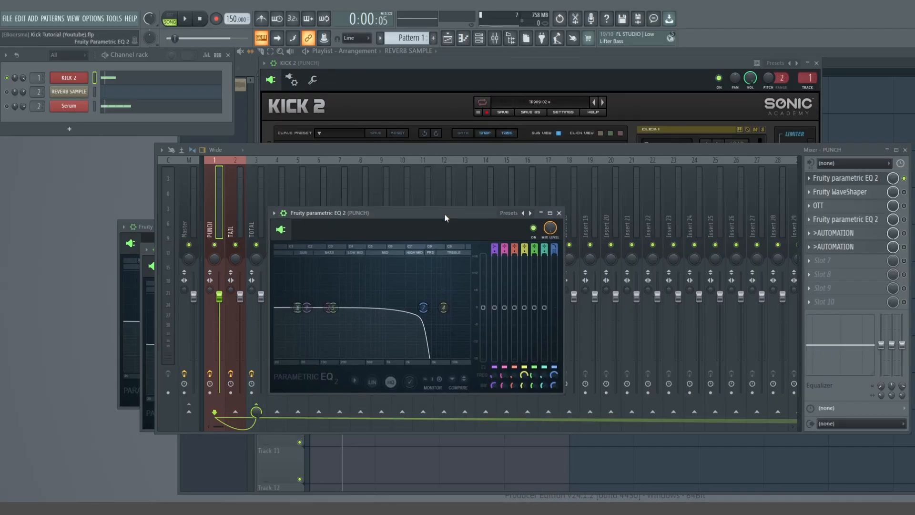
left_click(901, 180)
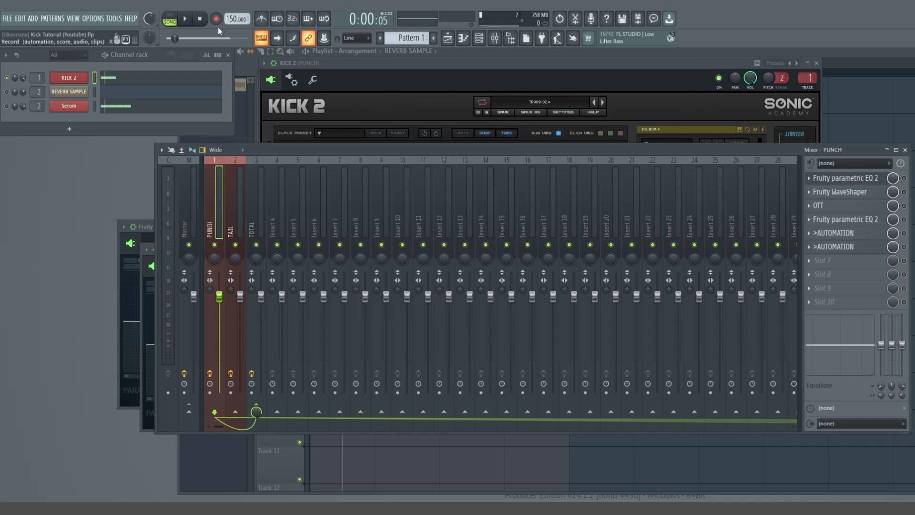
left_click(185, 19)
left_click(186, 20)
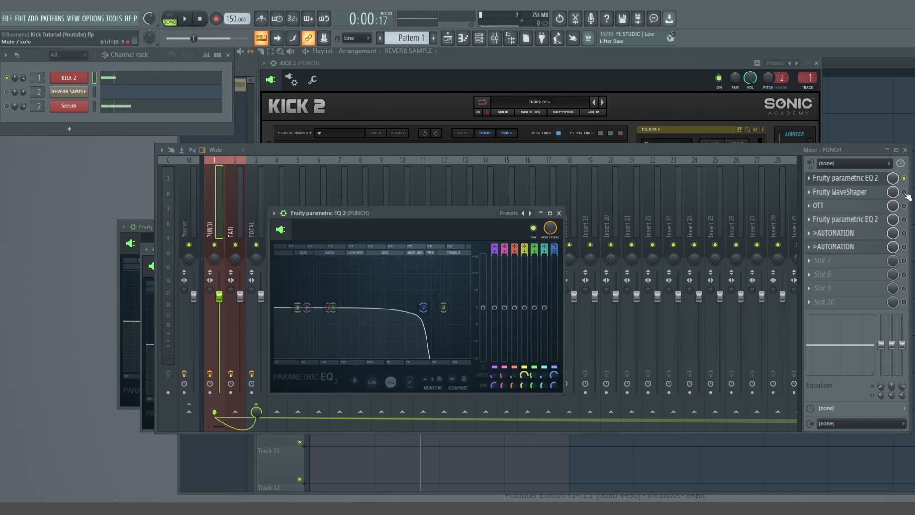
Enable Fruity WaveShaper on the PUNCH track and play back the kick with its distortion curve in view
left_click(904, 193)
left_click(852, 192)
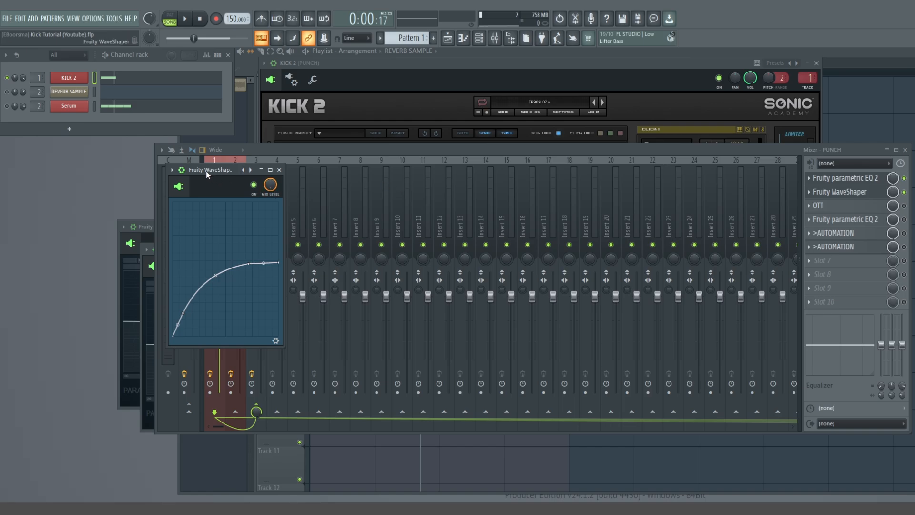
left_click_drag(206, 171, 268, 170)
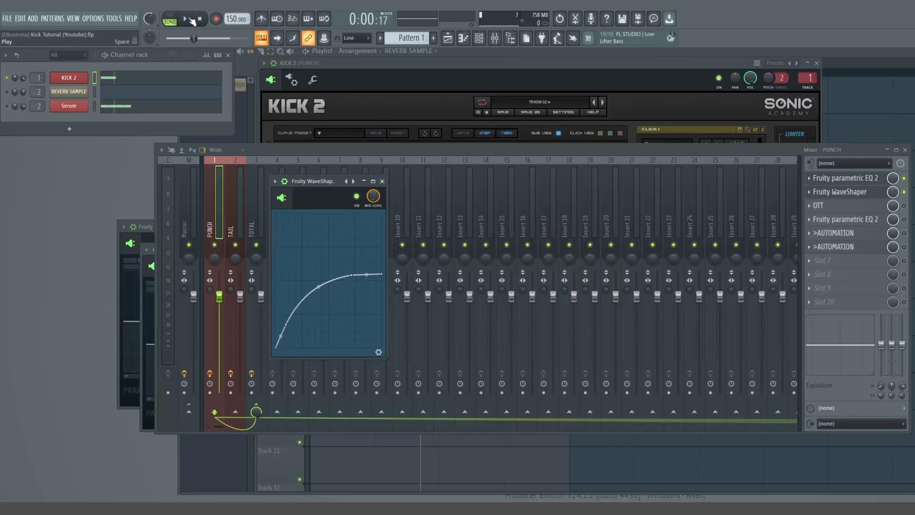
left_click(186, 19)
left_click(186, 19)
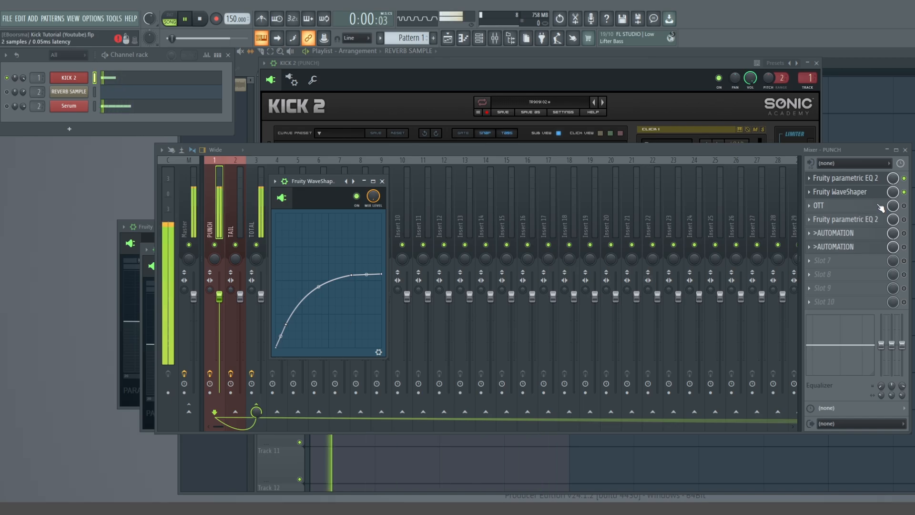
Compare the playing kick with Fruity WaveShaper bypassed and enabled, and stop playback with it enabled
left_click(905, 192)
left_click(904, 192)
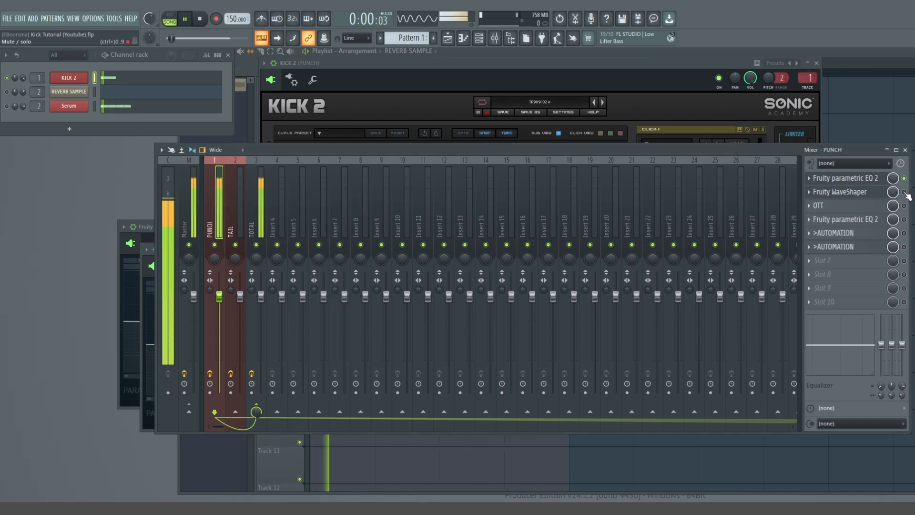
left_click(863, 194)
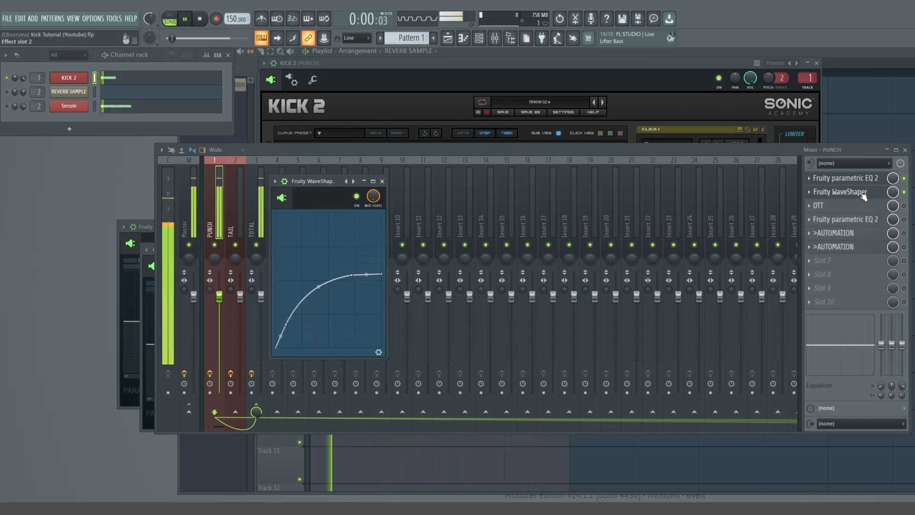
left_click(185, 20)
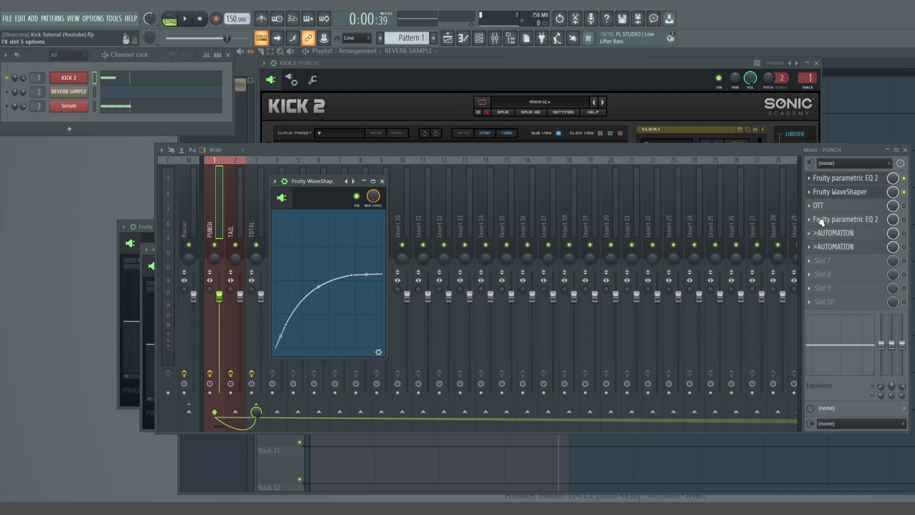
Enable the OTT compressor on the PUNCH track and audition its effect on the kick
key("F12")
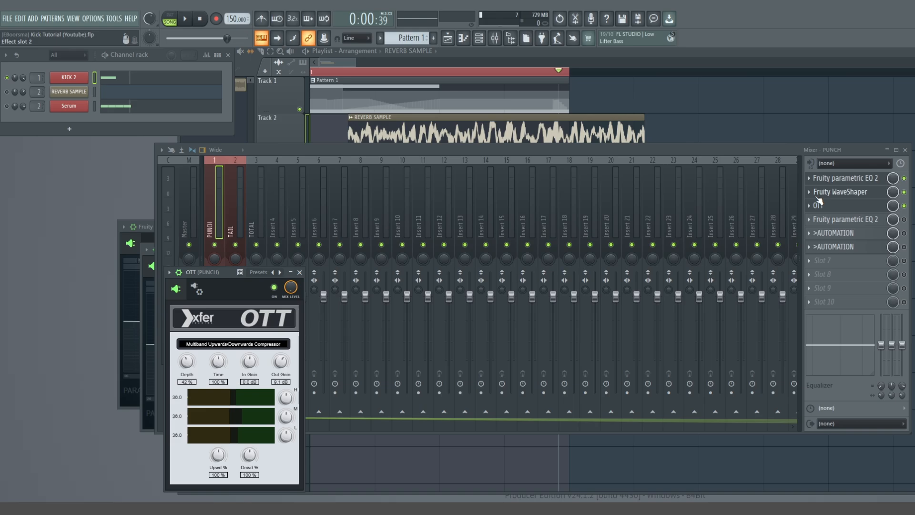
key("ctrl+s")
left_click(189, 19)
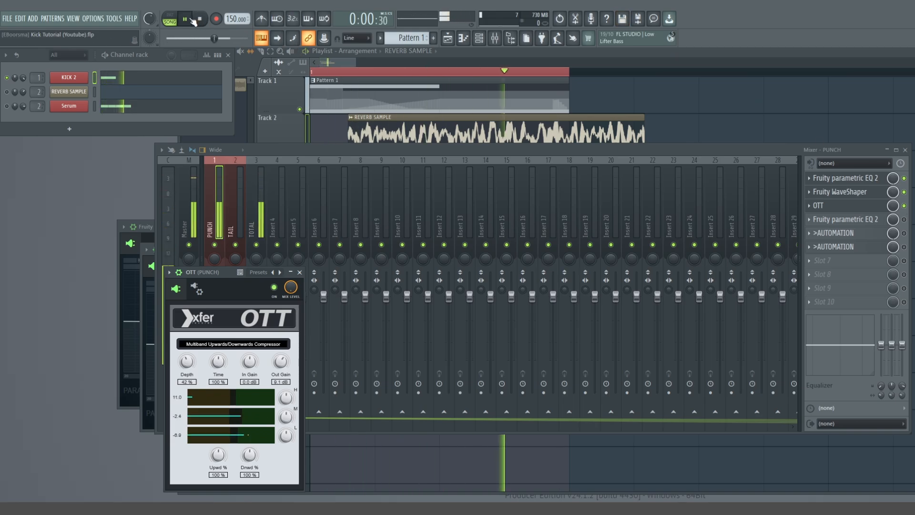
left_click(905, 206)
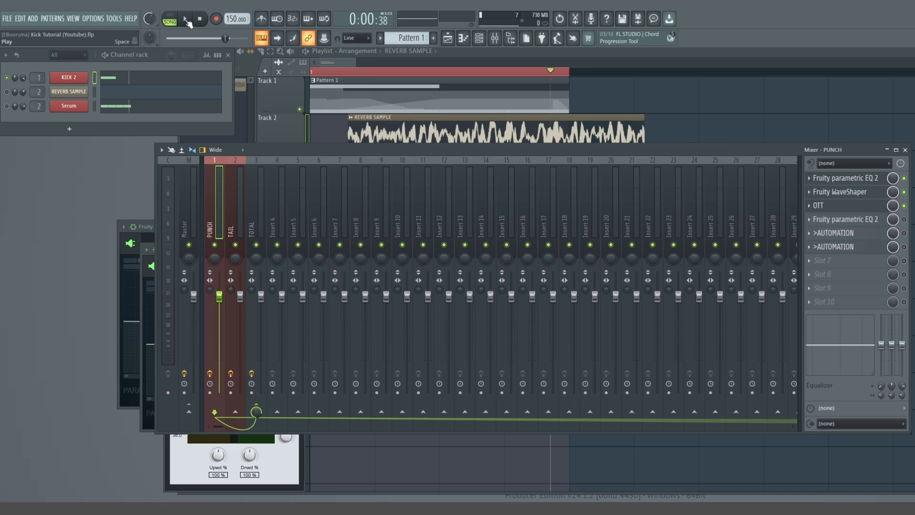
Enable the second Fruity parametric EQ 2 on the PUNCH track and audition the kick through its curve
left_click(854, 219)
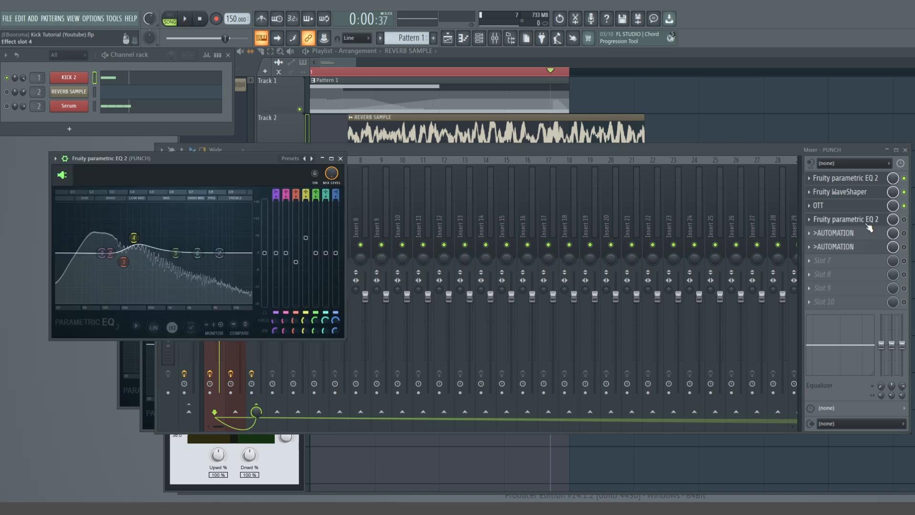
left_click(905, 220)
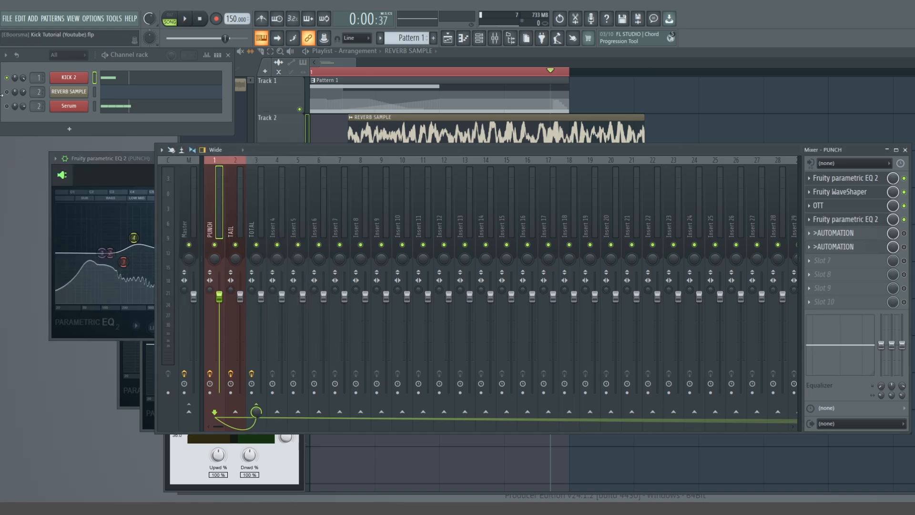
left_click(109, 161)
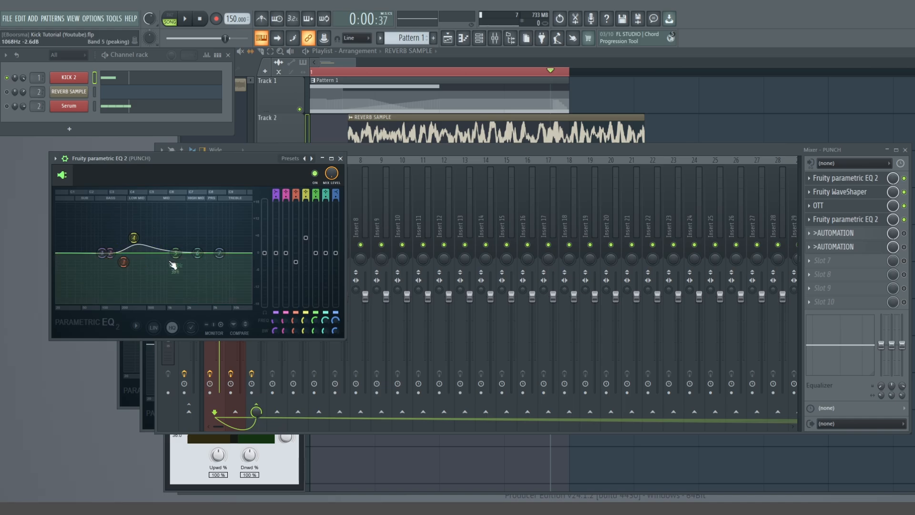
left_click(185, 18)
mouse_move(134, 237)
left_mouse_down()
mouse_move(134, 250)
mouse_move(134, 237)
left_mouse_up()
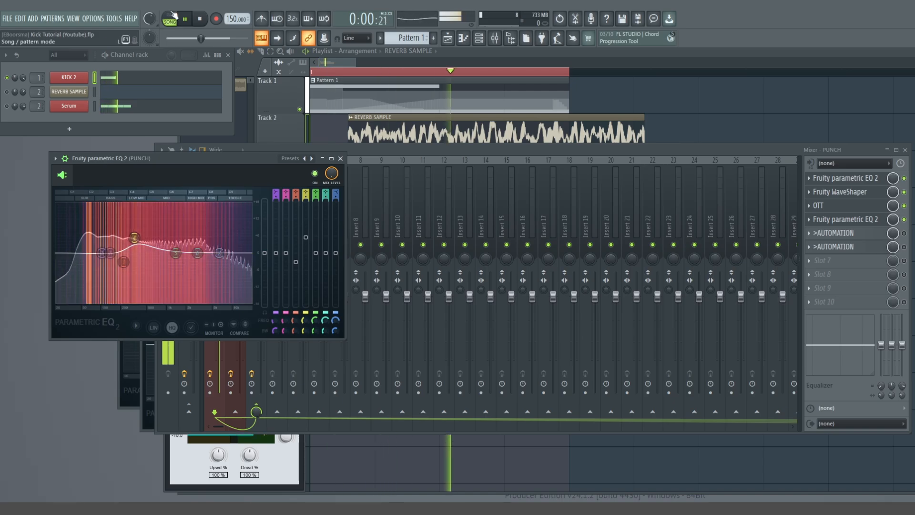
left_click(185, 19)
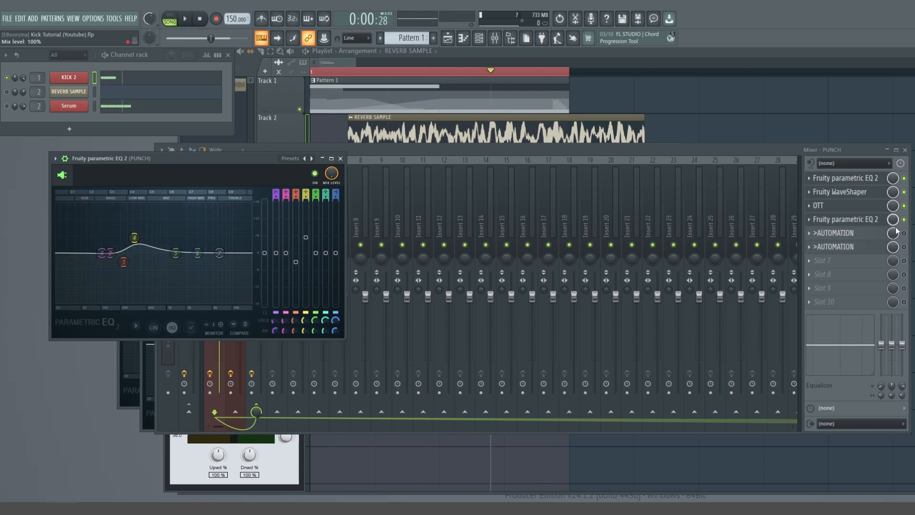
Enable both >AUTOMATION equalizers on the PUNCH track and inspect the band 7 low-pass in the second one
left_click(868, 234)
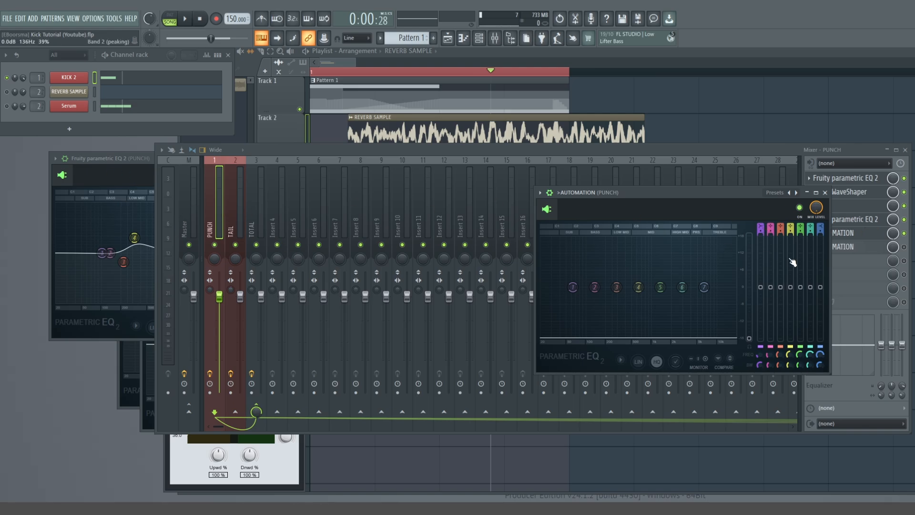
left_click(185, 20)
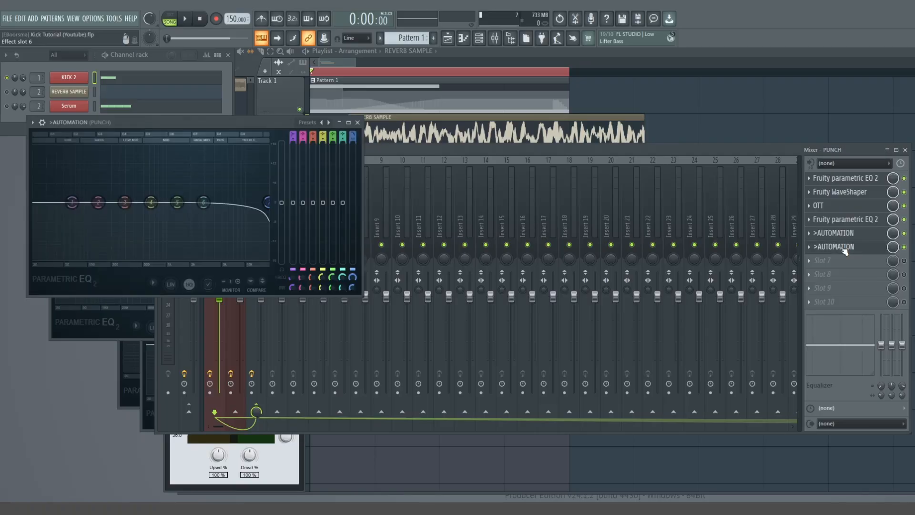
mouse_move(357, 280)
left_mouse_down()
mouse_move(357, 310)
mouse_move(357, 284)
left_mouse_up()
mouse_move(266, 203)
left_mouse_down()
mouse_move(200, 203)
mouse_move(267, 202)
left_mouse_up()
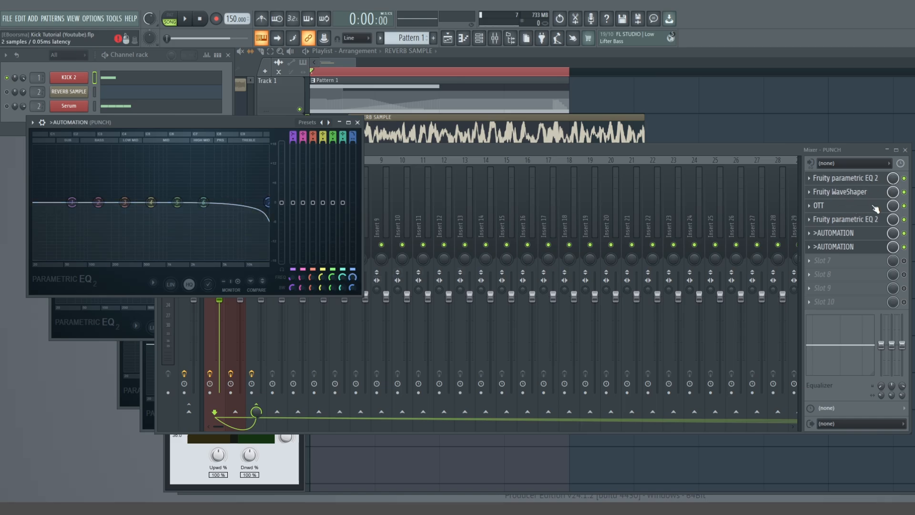
Open the event editor for the band 7 frequency of the second >AUTOMATION equalizer and set its snap to Line
left_click_drag(352, 277, 352, 251)
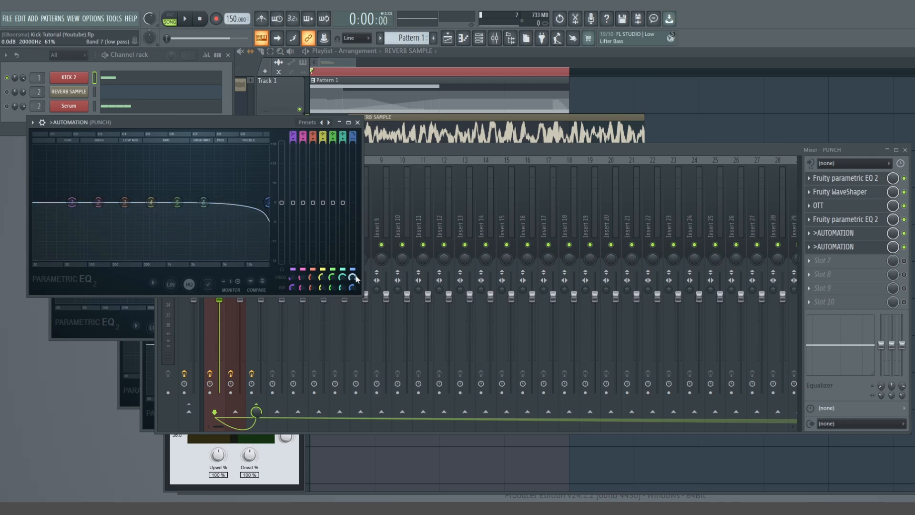
right_click(353, 278)
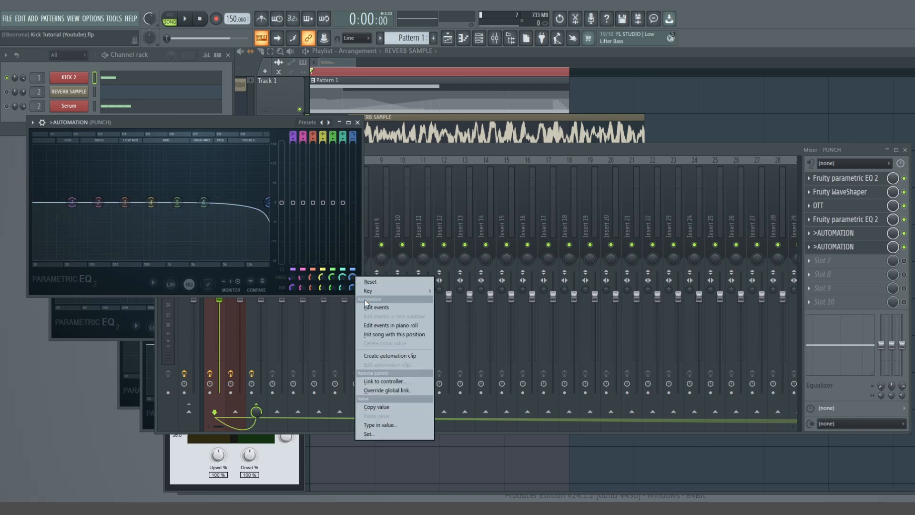
left_click(368, 307)
left_click_drag(873, 111, 774, 107)
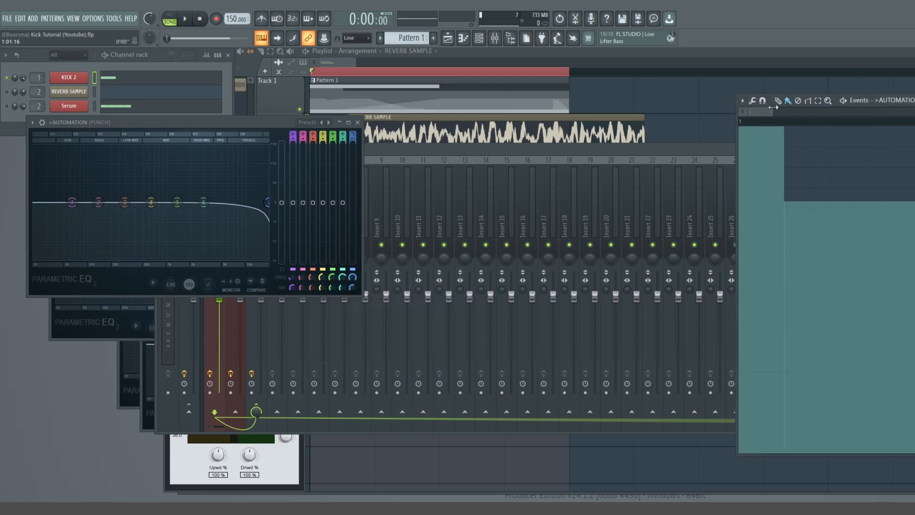
left_click(762, 104)
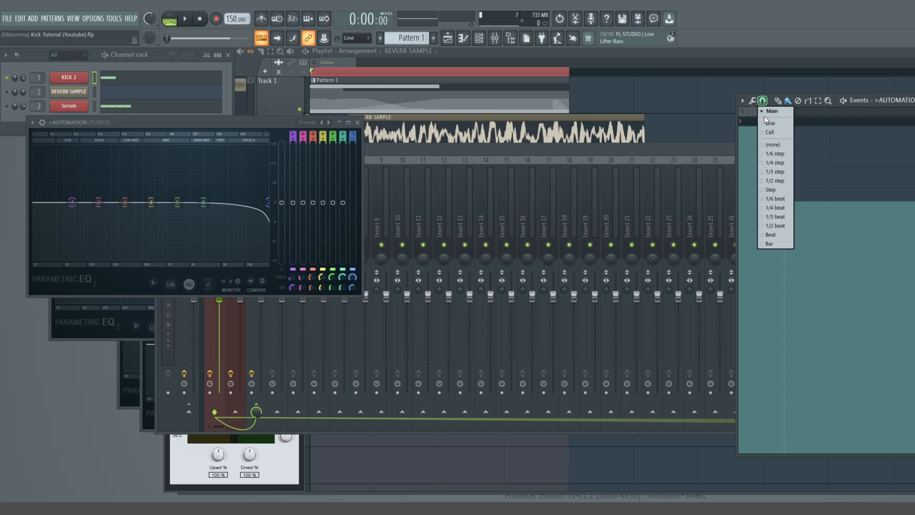
left_click(765, 125)
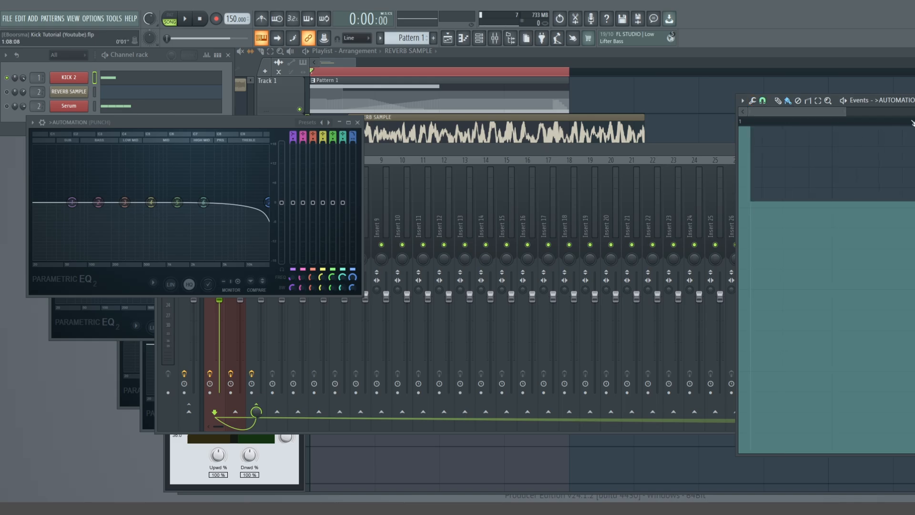
left_click_drag(846, 112, 866, 112)
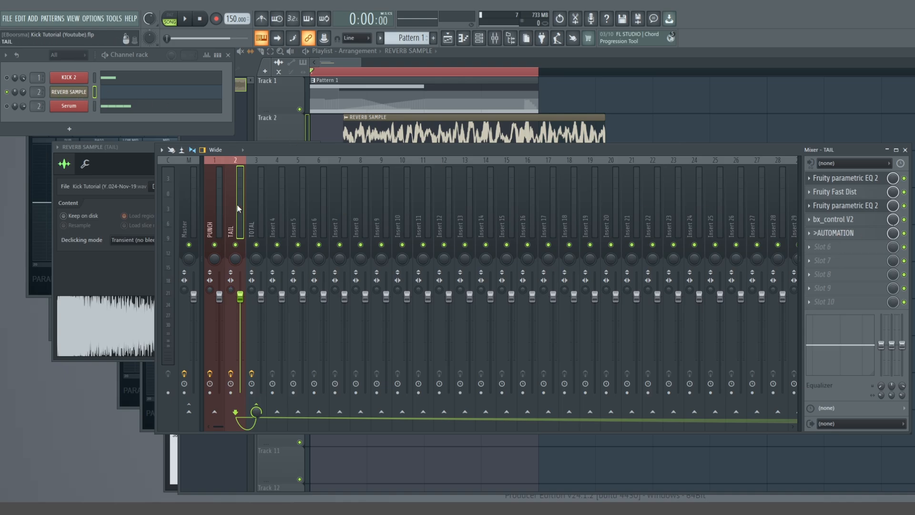
Solo the TAIL mixer track and play back the reverb sample tail on its own
left_click(251, 207)
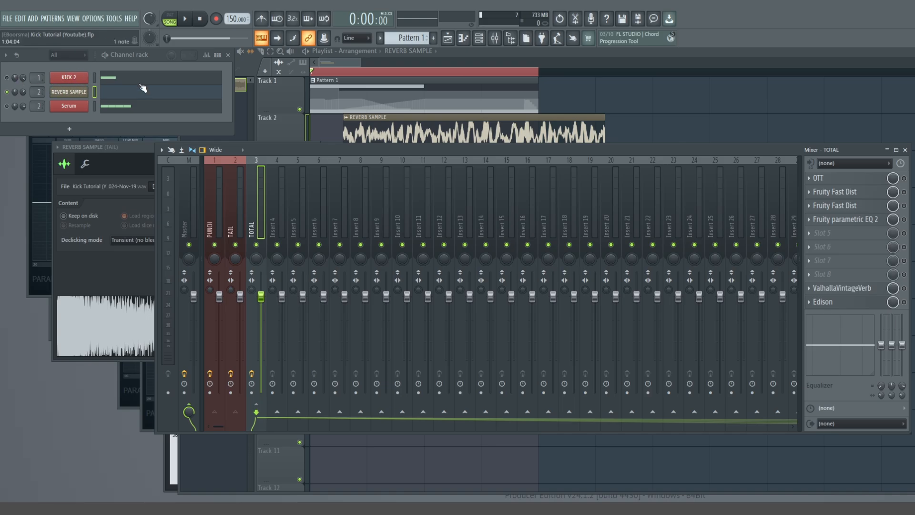
right_click(236, 245)
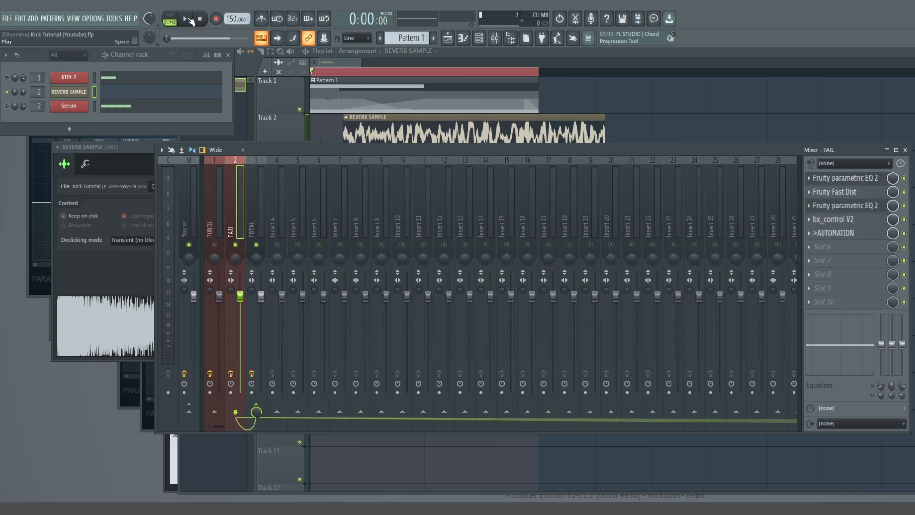
left_click(187, 19)
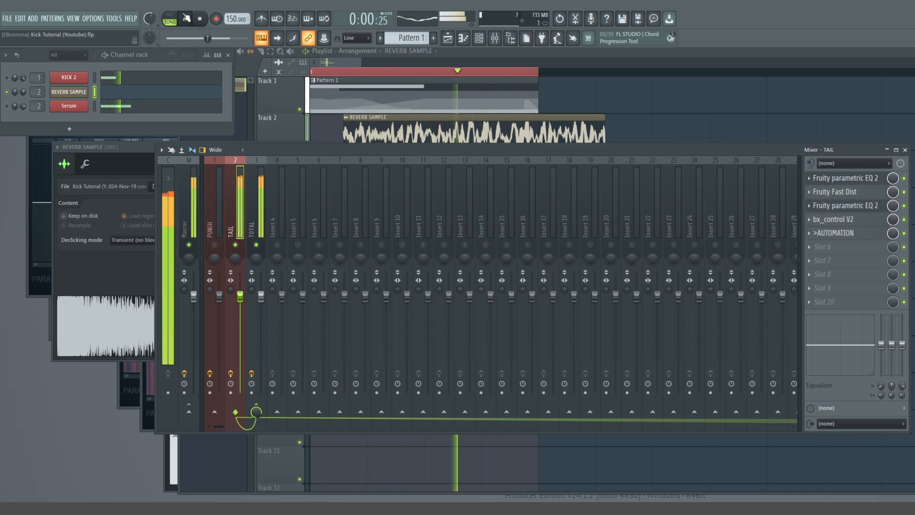
left_click(186, 20)
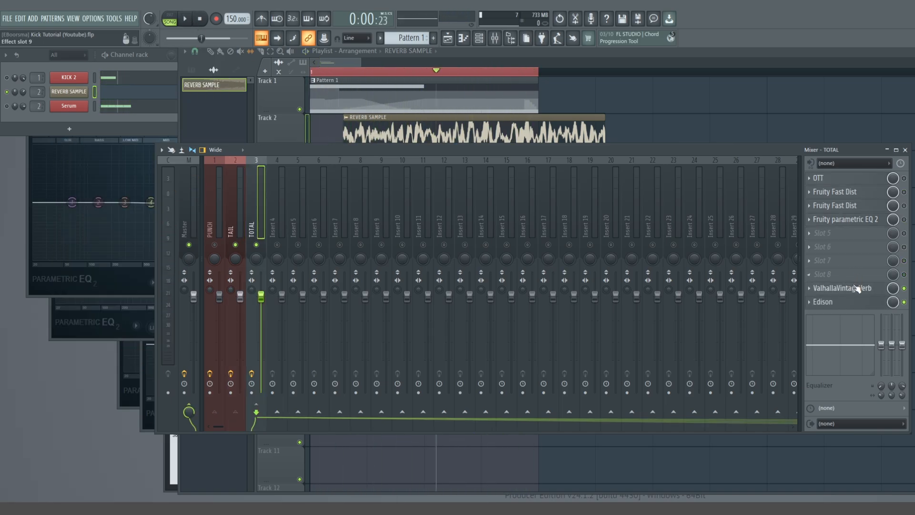
Open the ValhallaVintageVerb reverb on the TOTAL mixer track
left_click(856, 289)
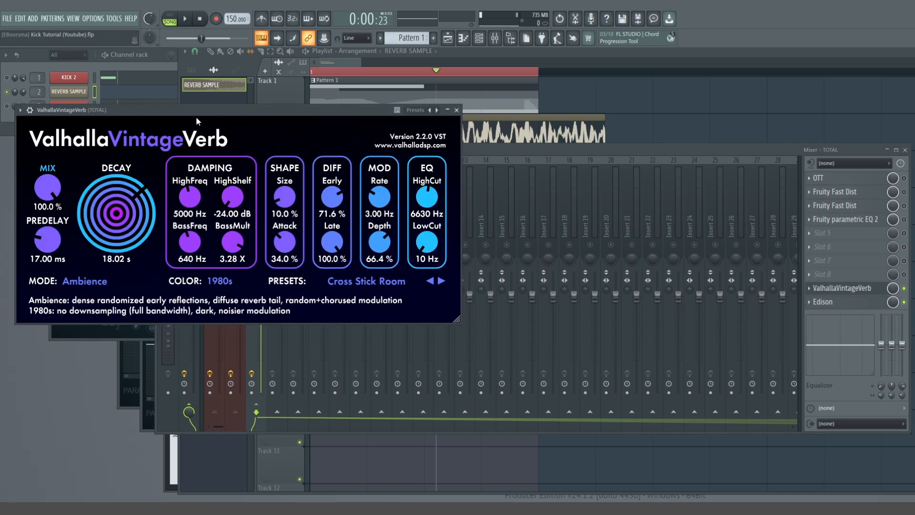
Move the ValhallaVintageVerb window aside and open the Edison recorder on the TOTAL track
left_click_drag(196, 116, 248, 147)
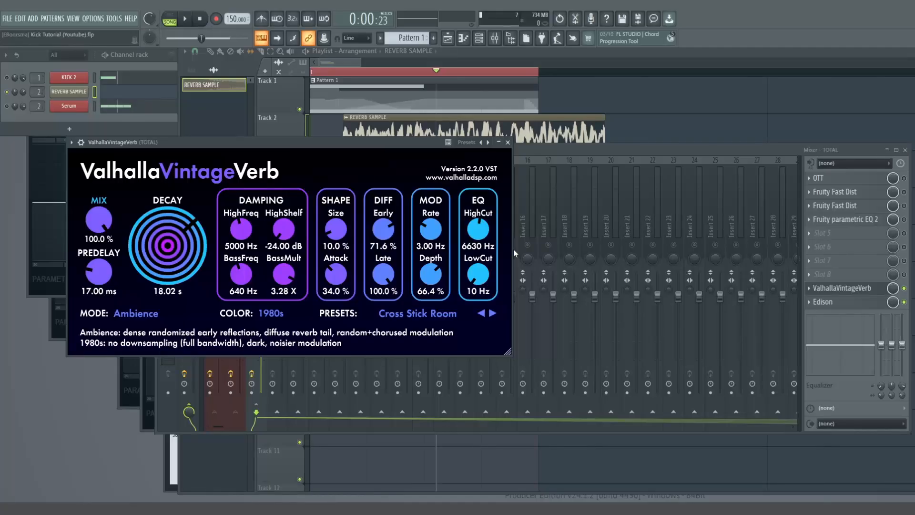
left_click(589, 156)
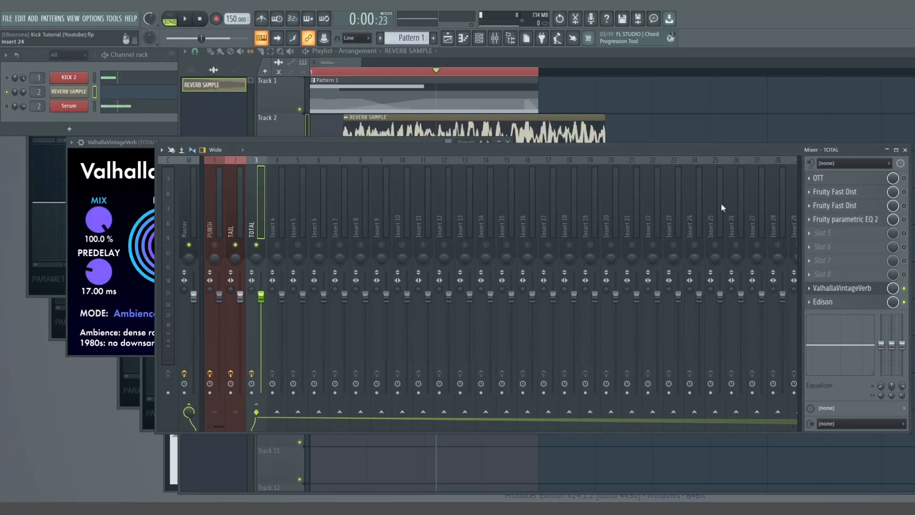
left_click(823, 302)
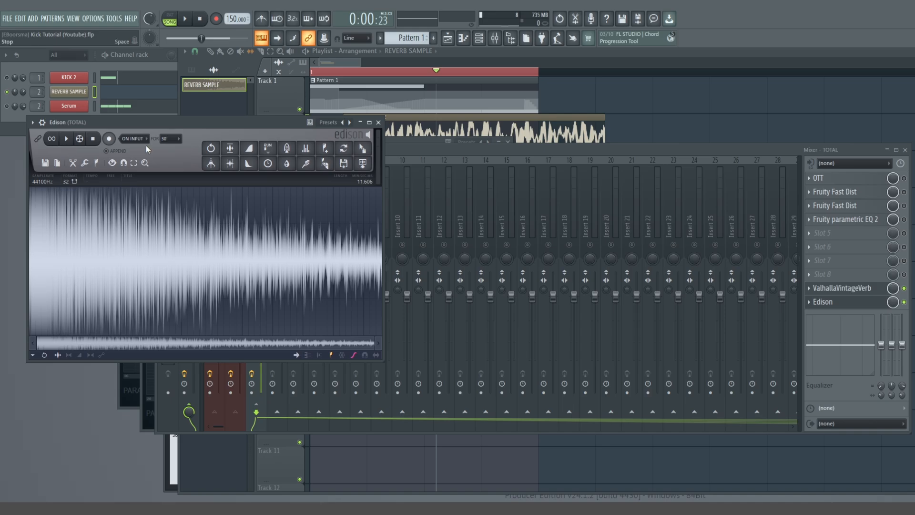
Arm Edison on the TOTAL track and record the PUNCH kick running through the reverb
left_click(453, 147)
left_click(216, 234)
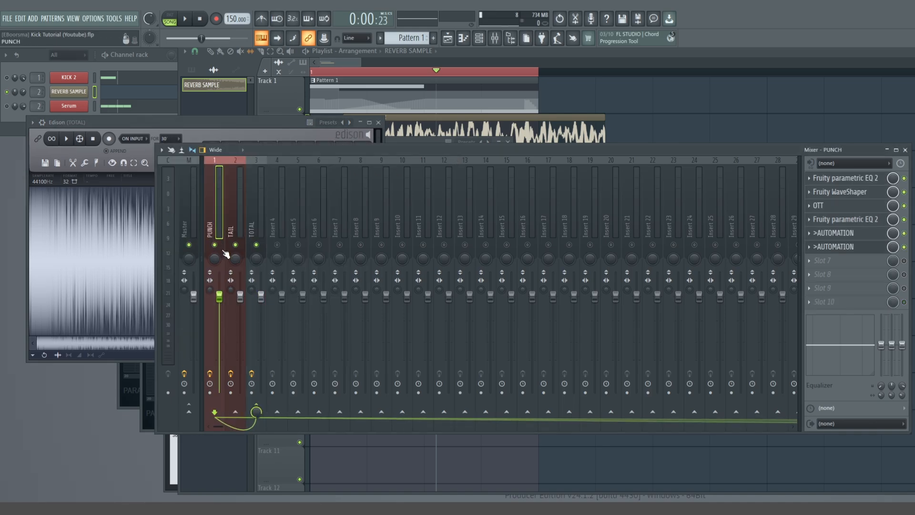
left_click(252, 220)
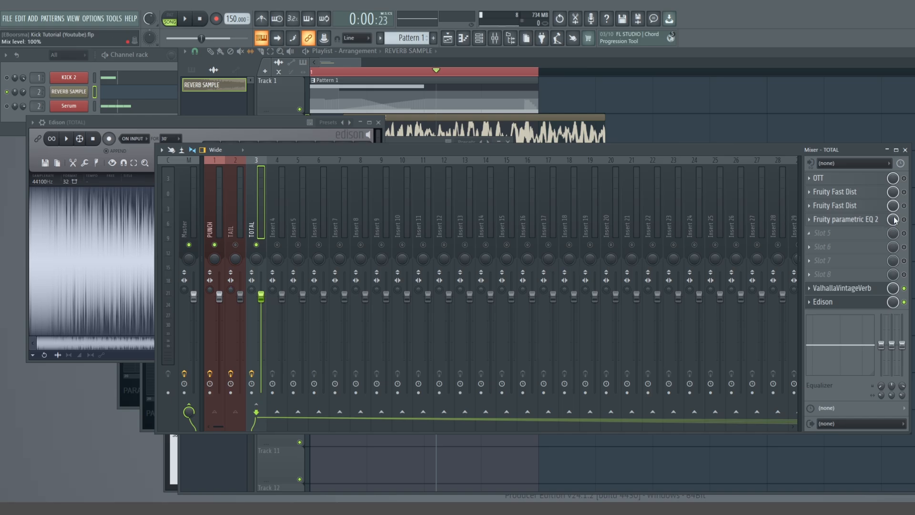
left_click(818, 302)
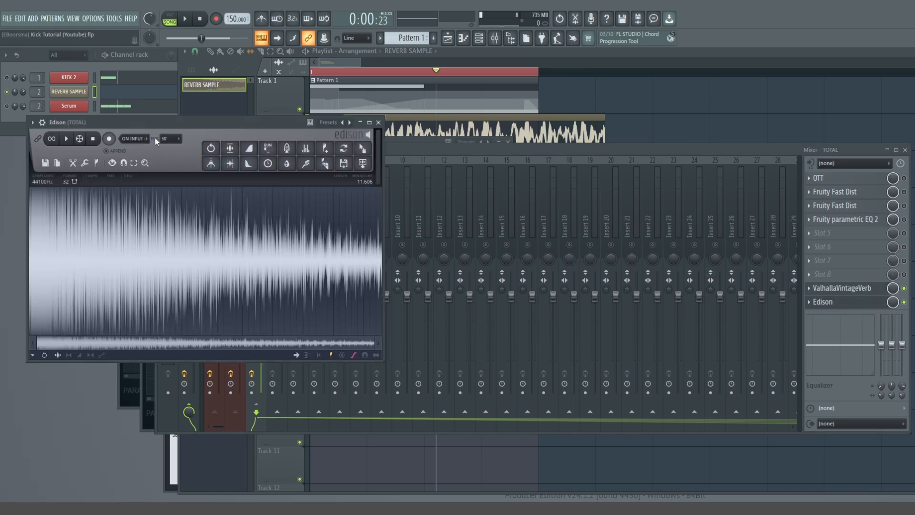
left_click(109, 138)
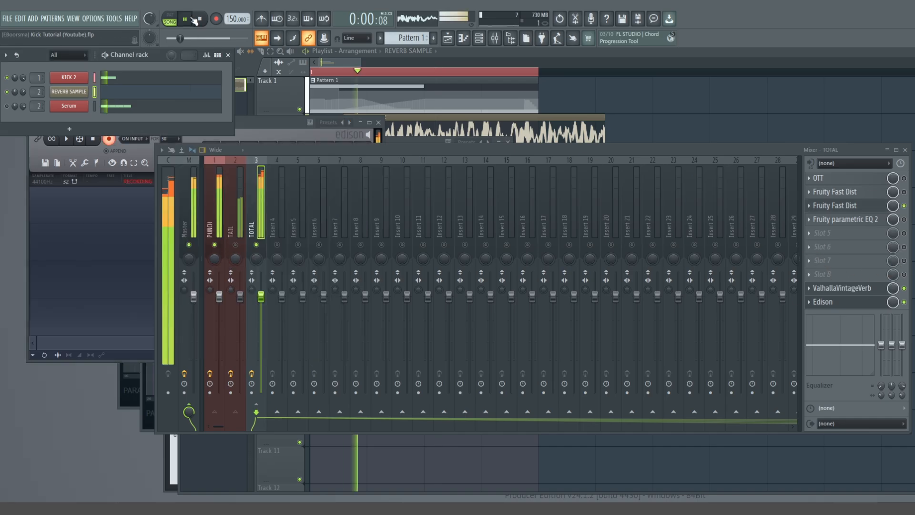
left_click(196, 19)
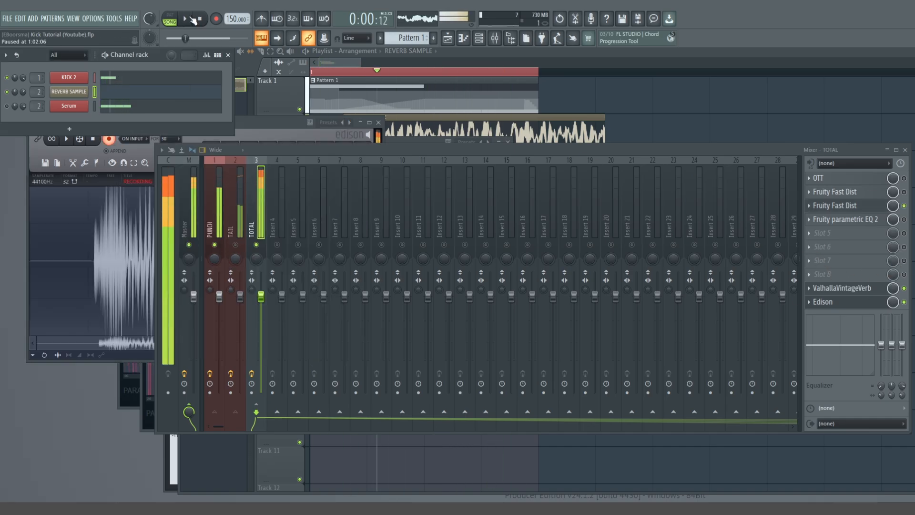
left_click(247, 122)
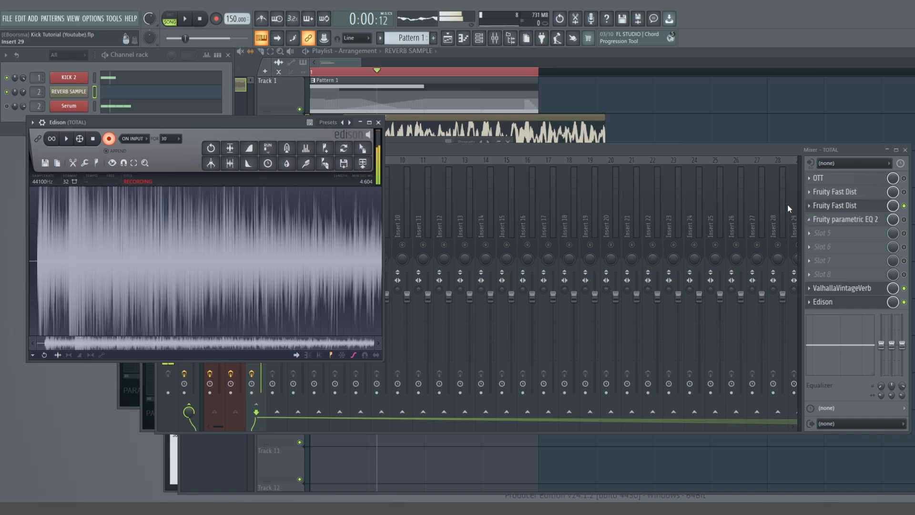
Select the TAIL track and play back the reverb sample with only its first Fruity parametric EQ 2 enabled
left_click(618, 209)
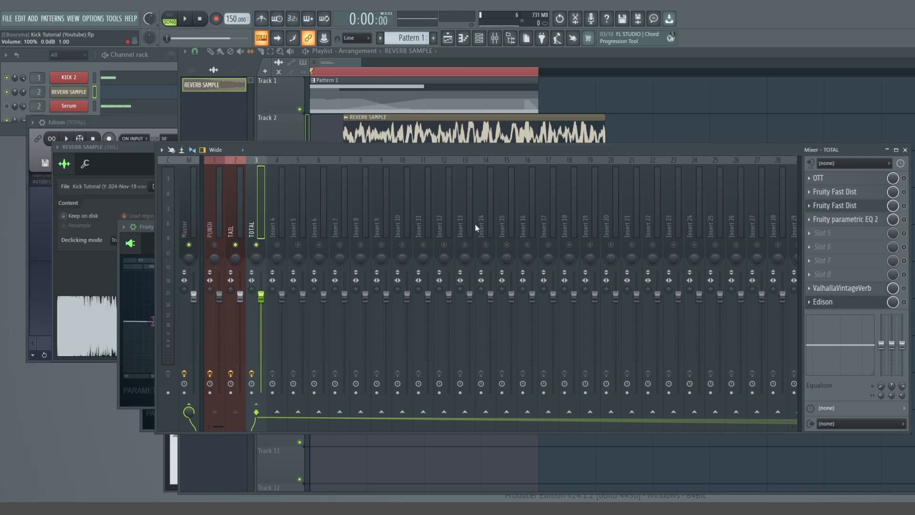
left_click(238, 202)
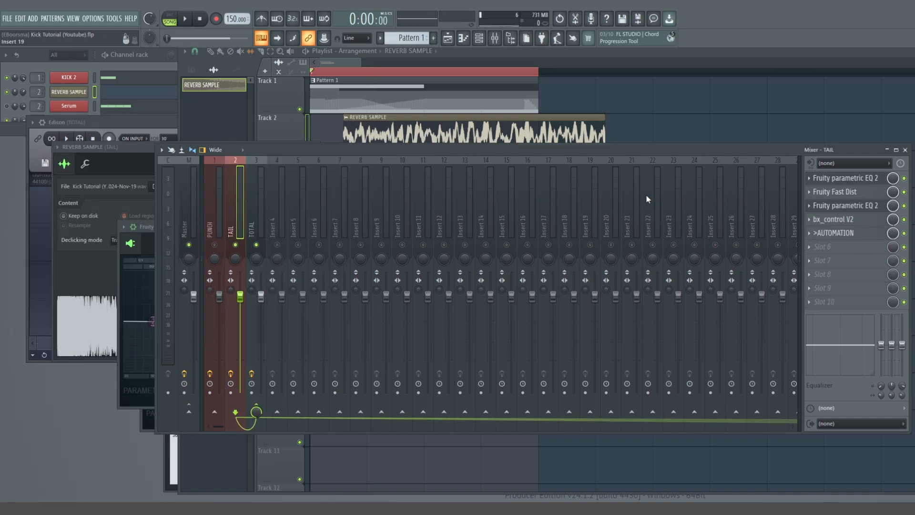
left_click(186, 20)
left_click(186, 19)
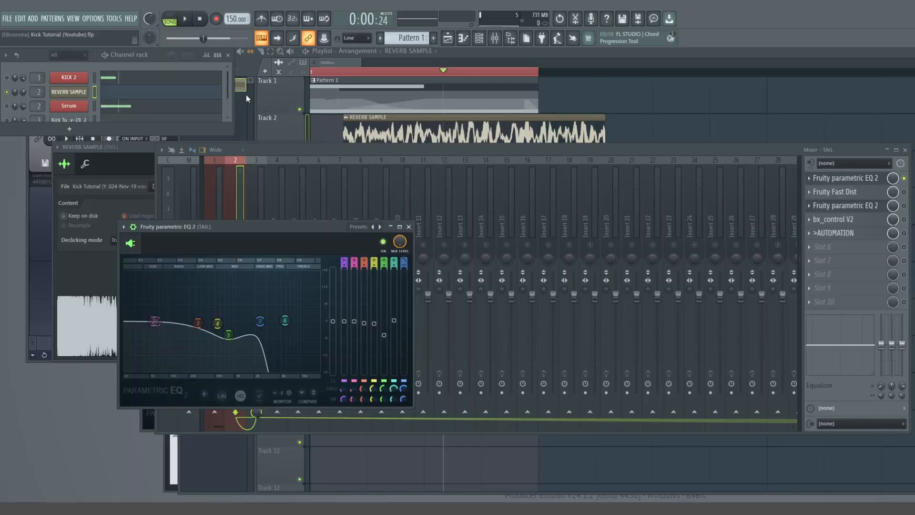
left_click(186, 19)
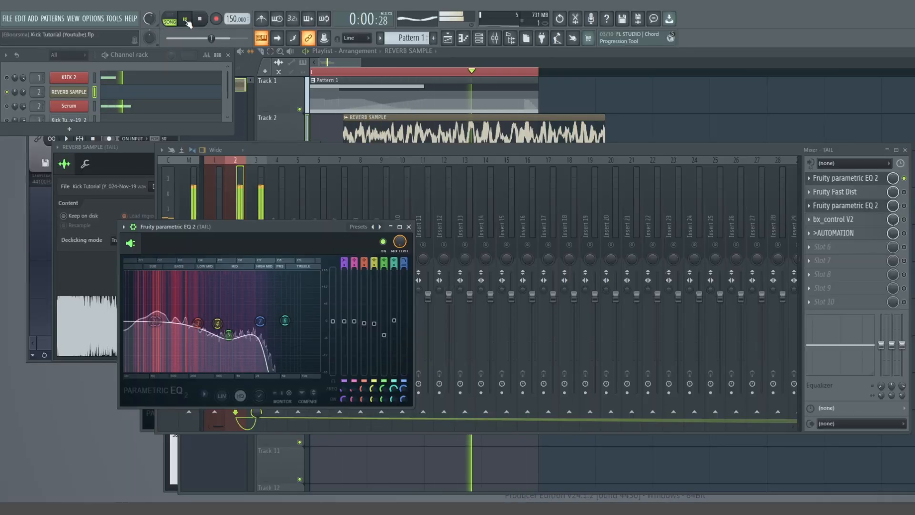
left_click(199, 20)
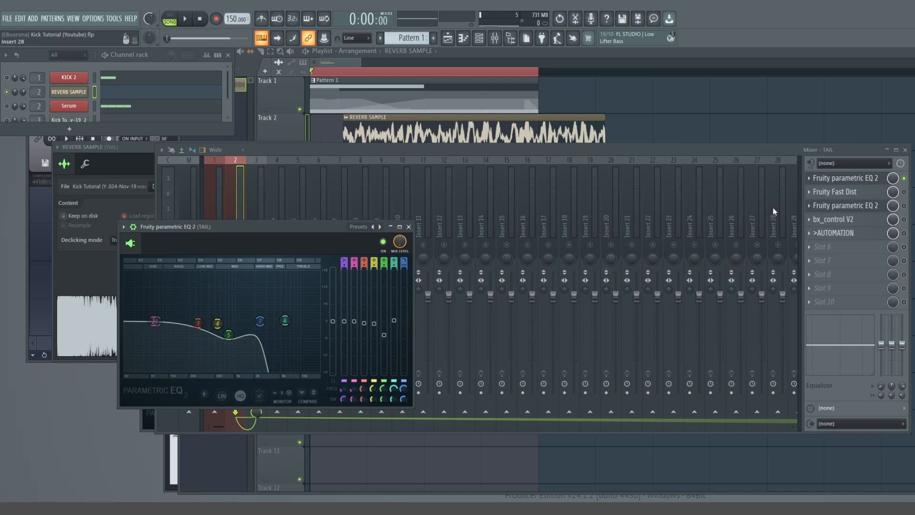
Enable and open Fruity Fast Dist on the TAIL track and play back the distorted tail
left_click(866, 194)
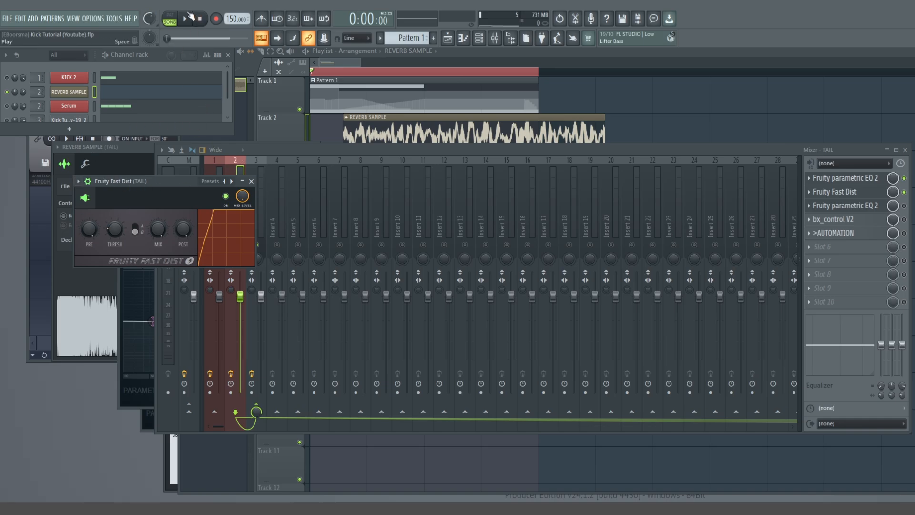
left_click(187, 19)
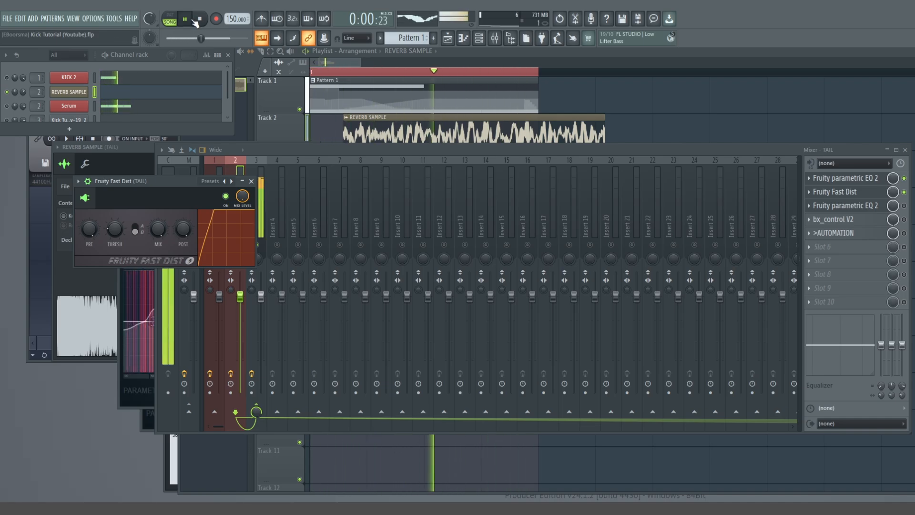
left_click(194, 20)
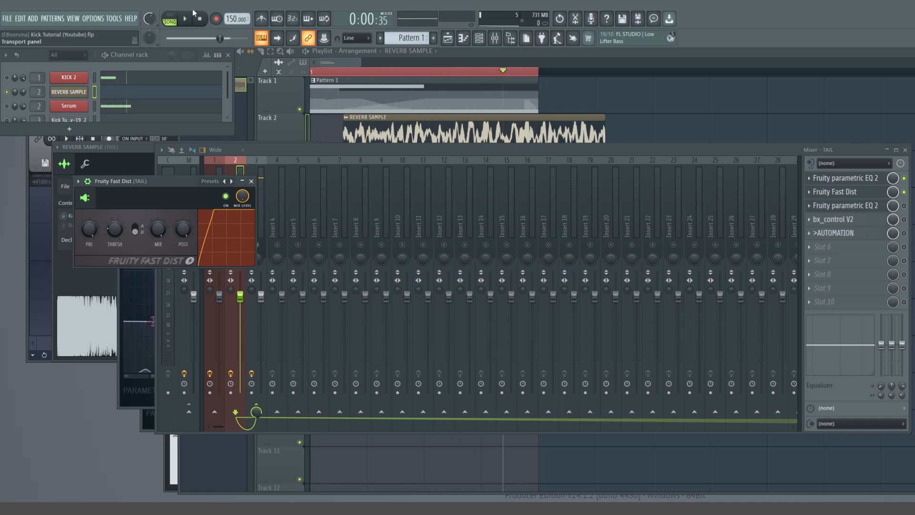
Check the REVERB SAMPLE clip in the playlist along with its channel settings, and return to the mixer
double_click(478, 133)
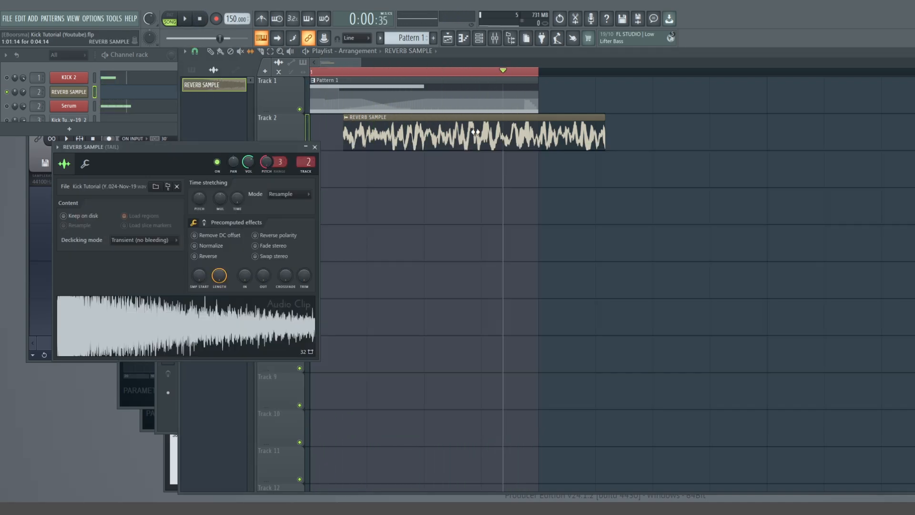
left_click(495, 127)
double_click(495, 128)
left_click(495, 129)
left_click(497, 41)
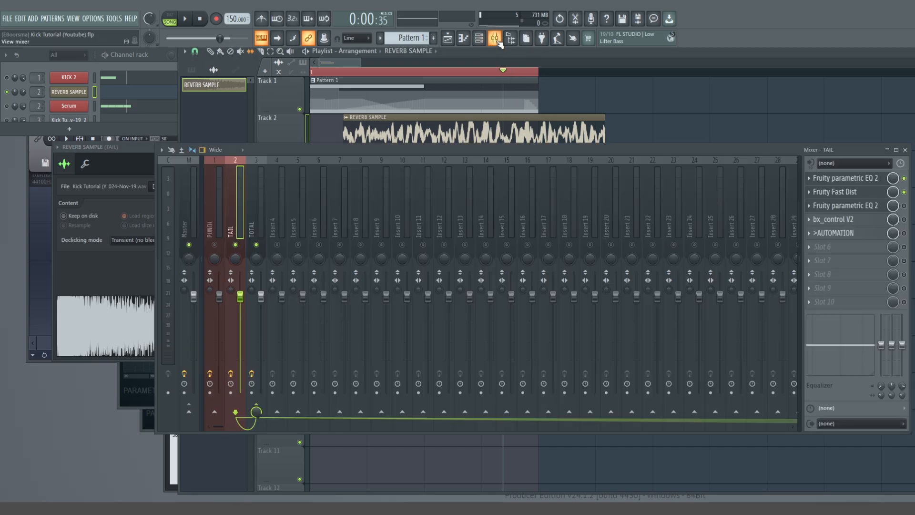
Enable the second Fruity parametric EQ 2 on the TAIL track, comparing playback with it off and on
left_click(875, 210)
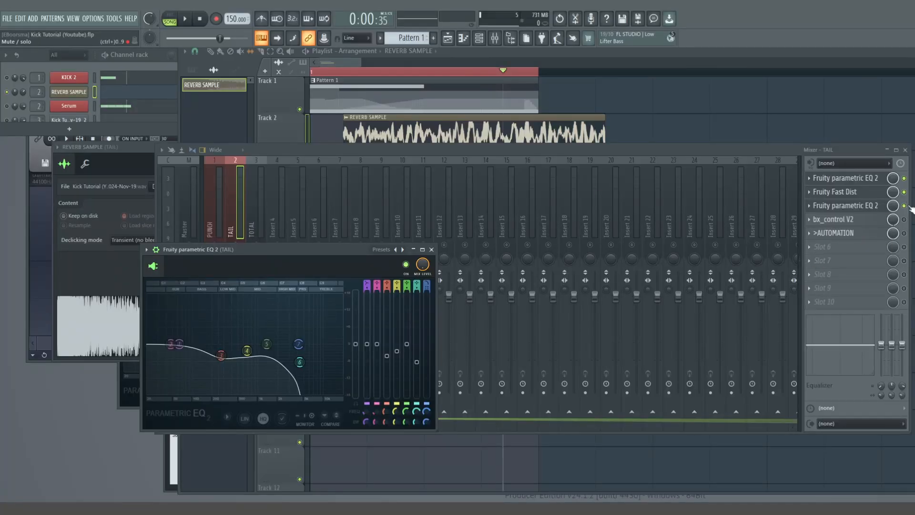
left_click(904, 206)
left_click(200, 19)
left_click(186, 20)
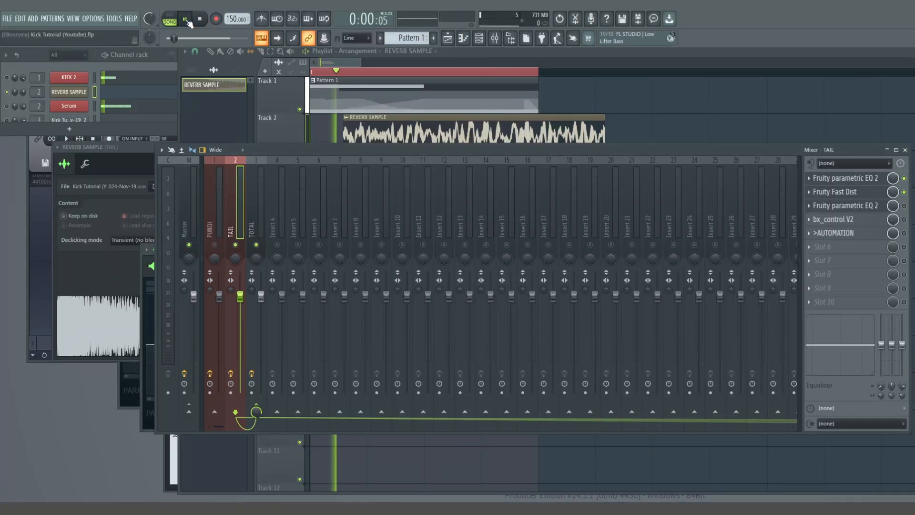
left_click(861, 209)
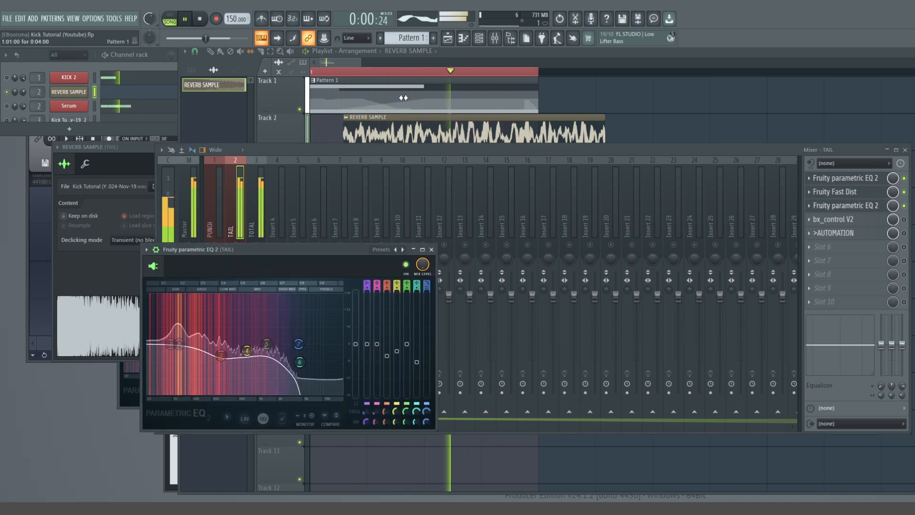
left_click(192, 20)
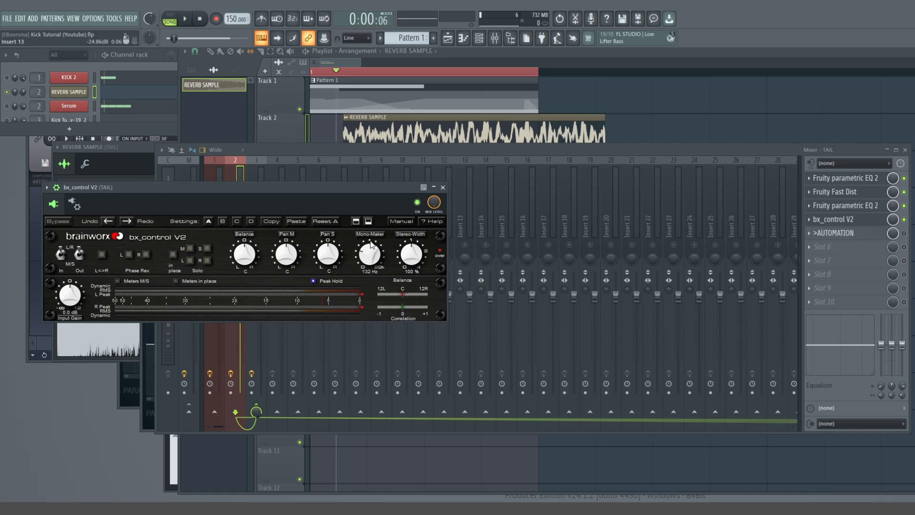
Set the Mono-Maker of bx_control V2 on the TAIL track to 137 Hz and close the plugin
left_click_drag(365, 251, 365, 250)
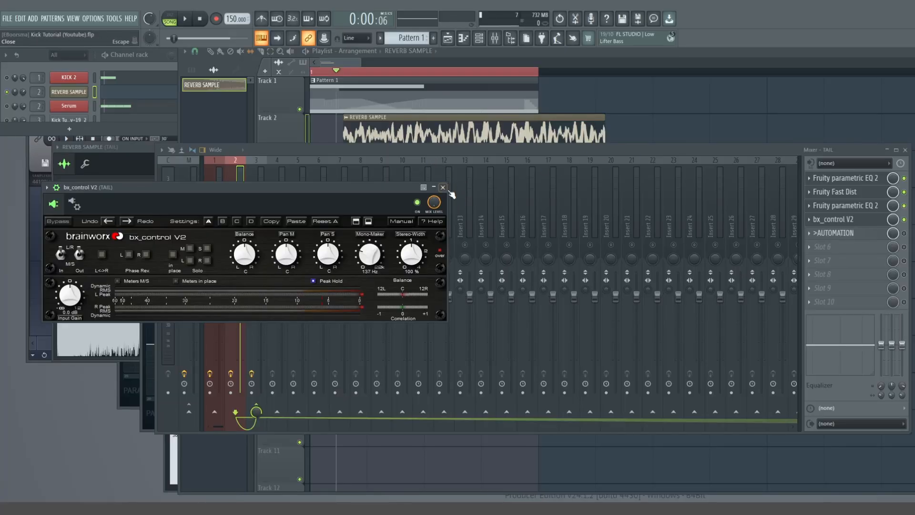
left_click(436, 182)
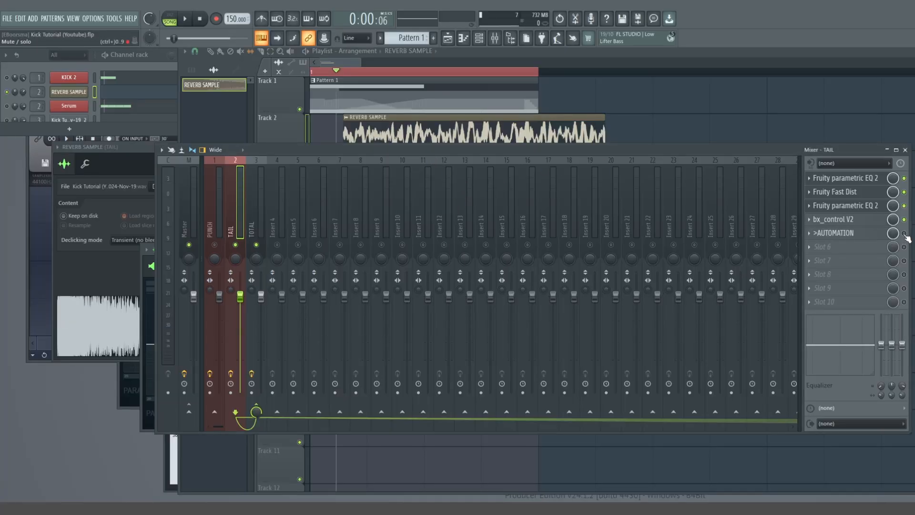
Open the >AUTOMATION equalizer on the TAIL track and examine the automation curves of Pattern 1 in the playlist
left_click(854, 234)
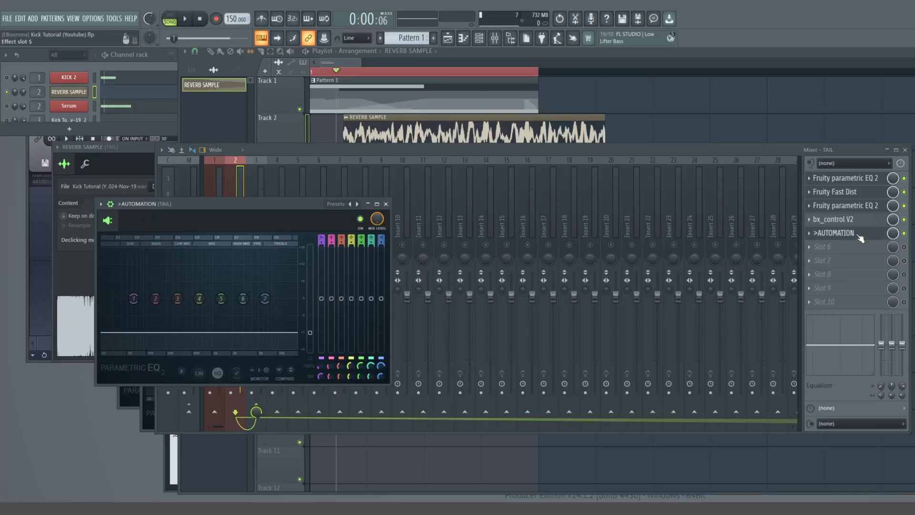
left_click(332, 156)
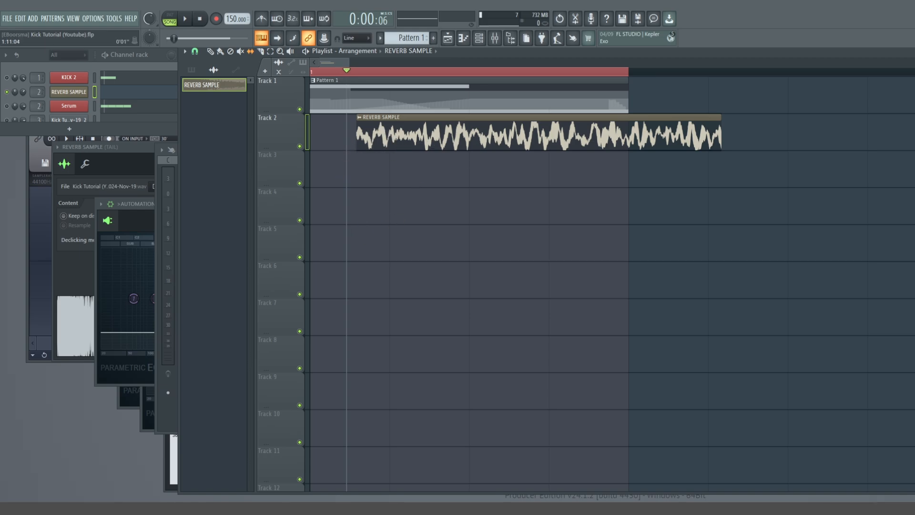
scroll(388, 148, "up", 4)
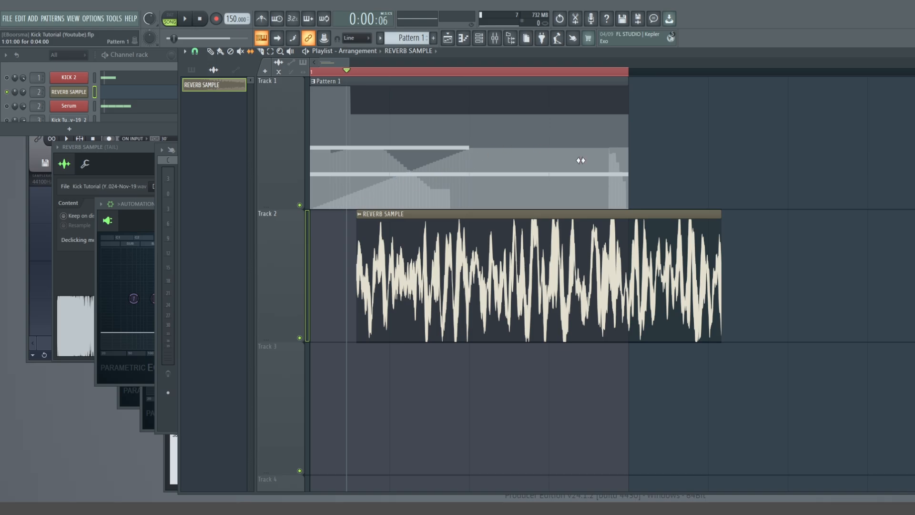
Play back the PUNCH and TAIL layers together with the PUNCH >AUTOMATION equalizer in view
key("F9")
key("space")
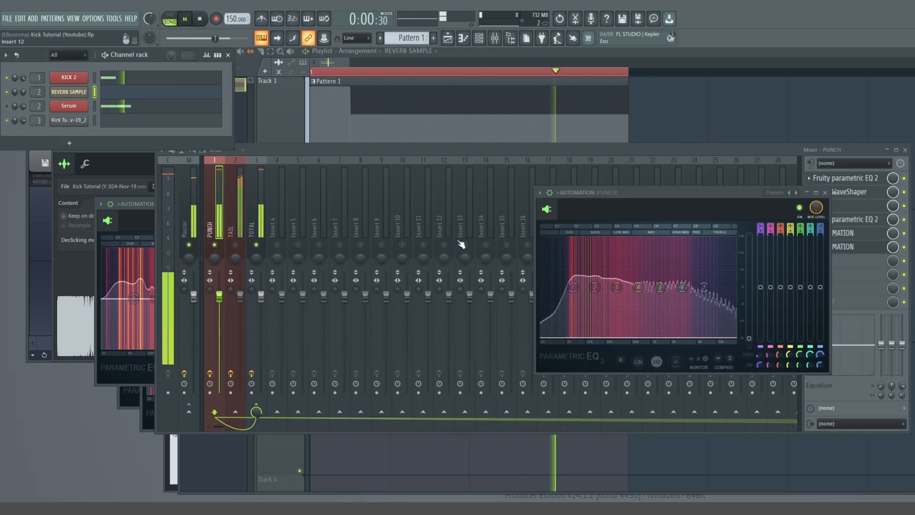
key("space")
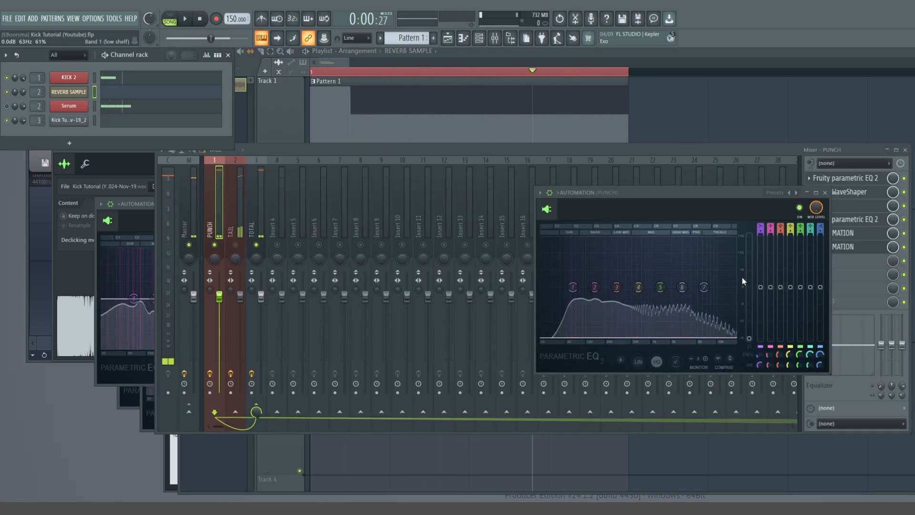
Edit the main level events of the slot 5 >AUTOMATION equalizer on PUNCH, extending the fade-out ramp down to zero
right_click(749, 316)
left_click(768, 323)
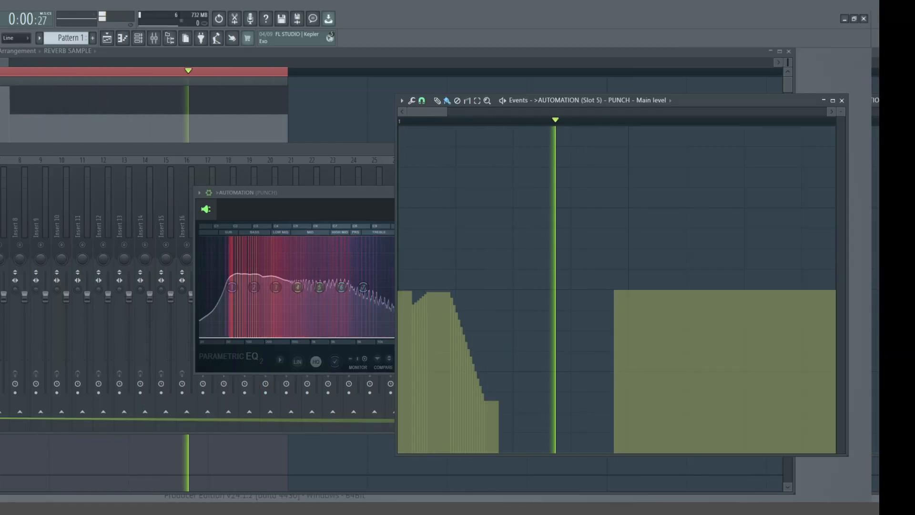
key("space")
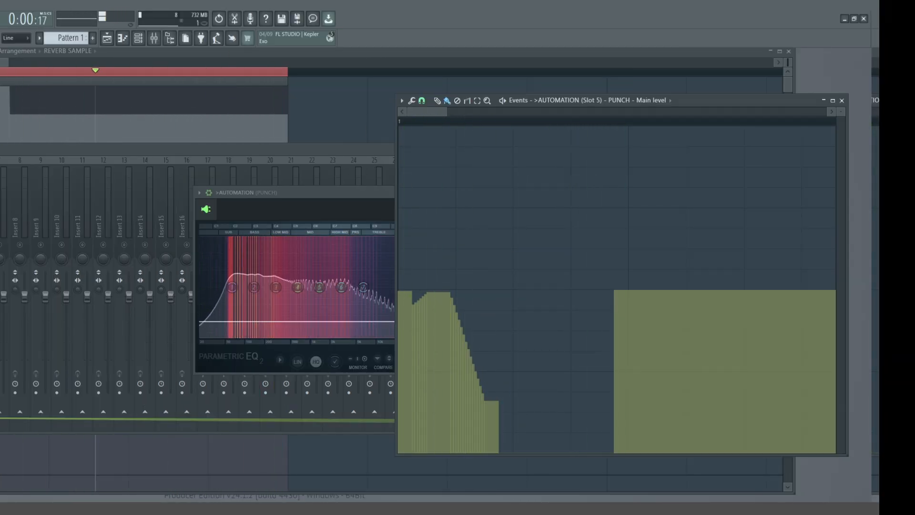
key("space")
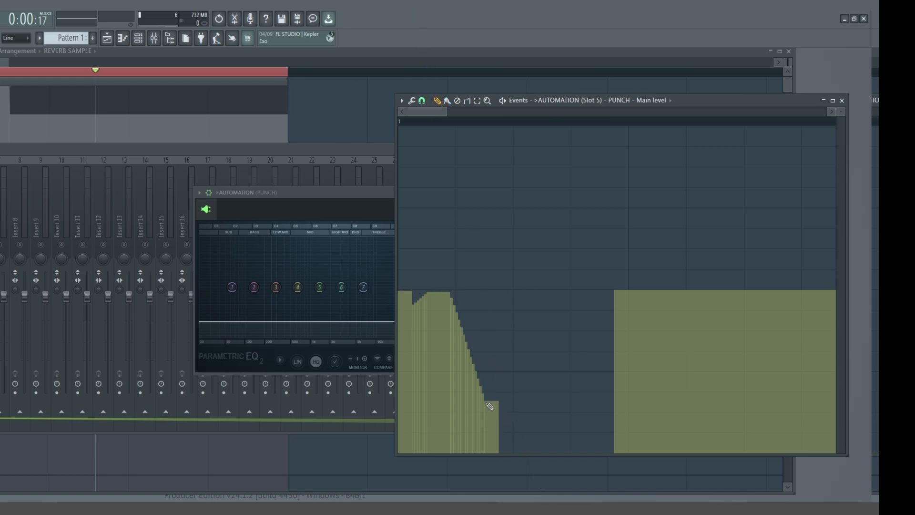
left_click_drag(490, 406, 500, 442)
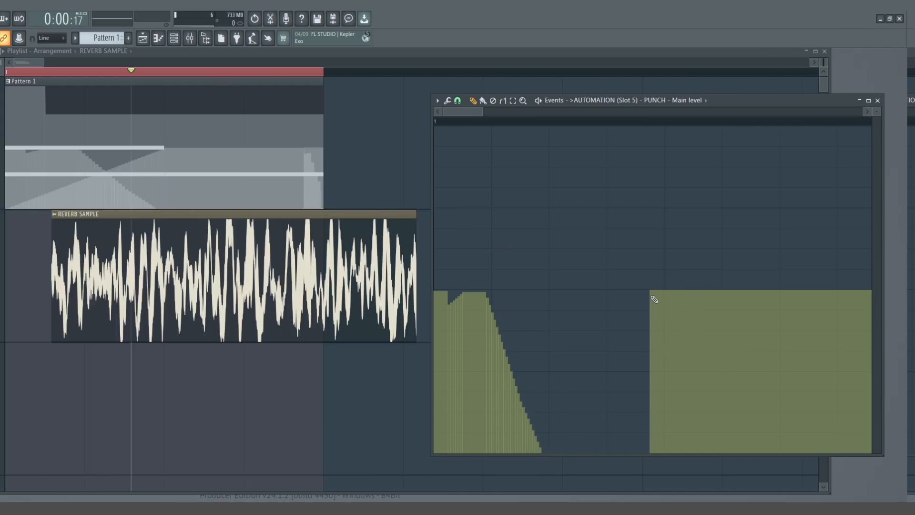
right_click(654, 448)
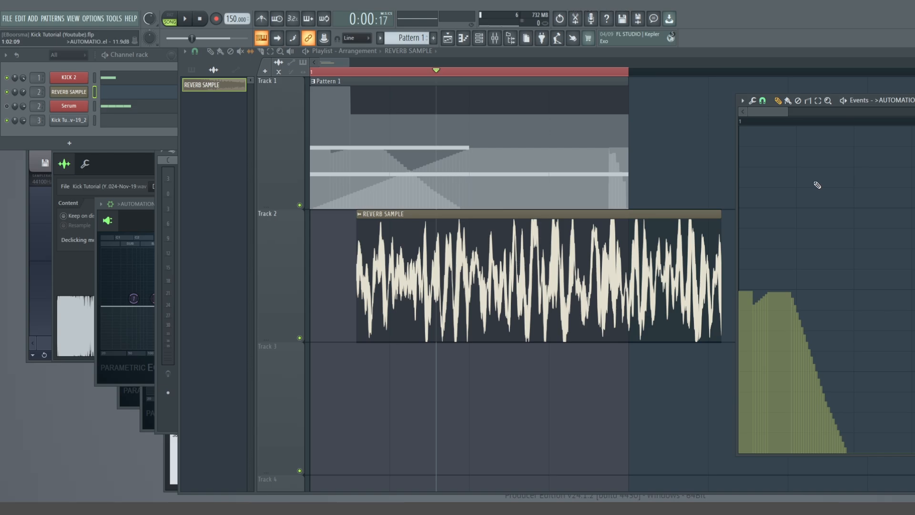
Open the slot 6 >AUTOMATION equalizer on the PUNCH track and view the frequency events of its band 7 low-pass
key("F9")
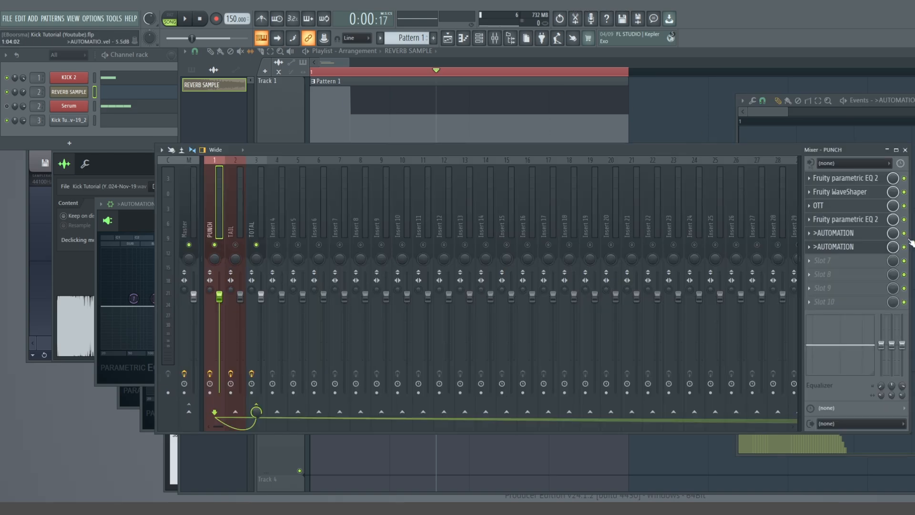
left_click(835, 247)
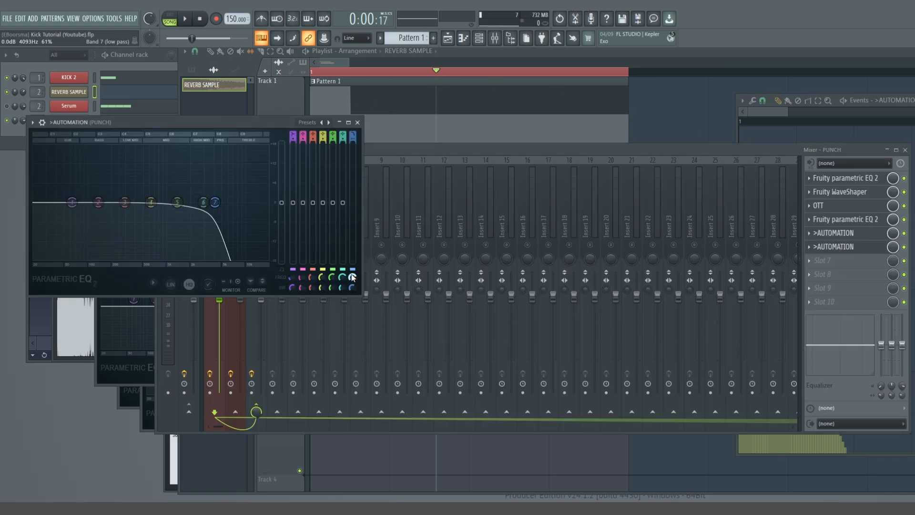
right_click(357, 276)
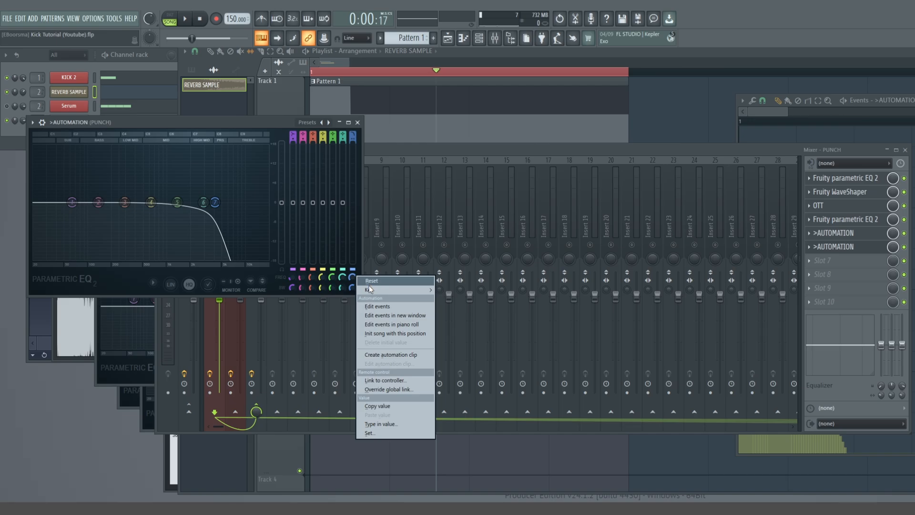
left_click(352, 277)
right_click(353, 276)
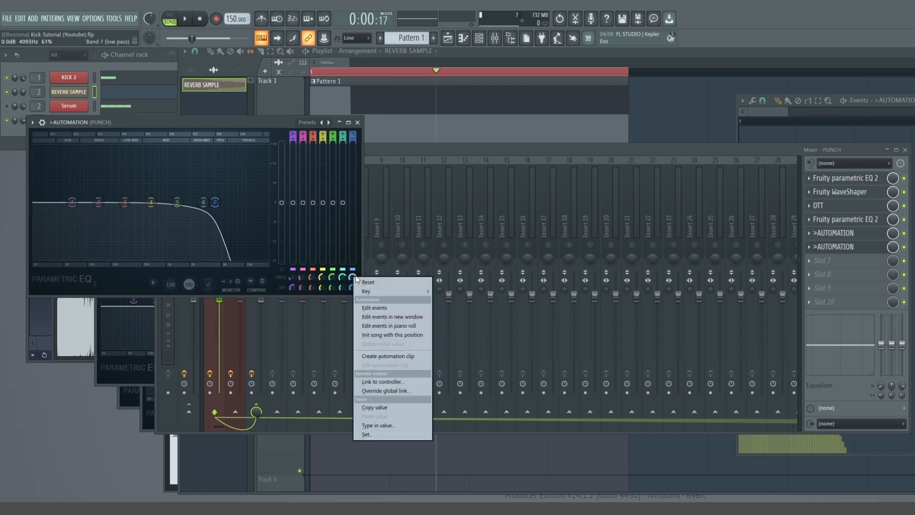
left_click(375, 308)
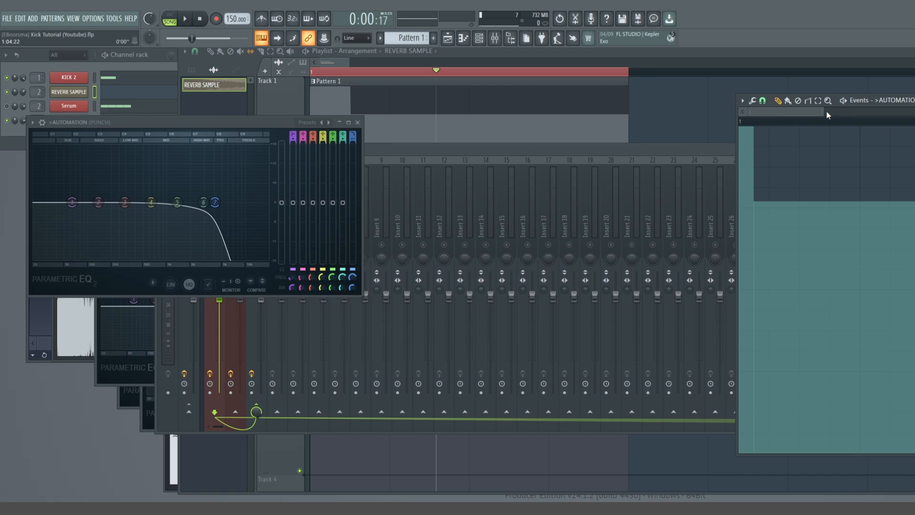
left_click(756, 123)
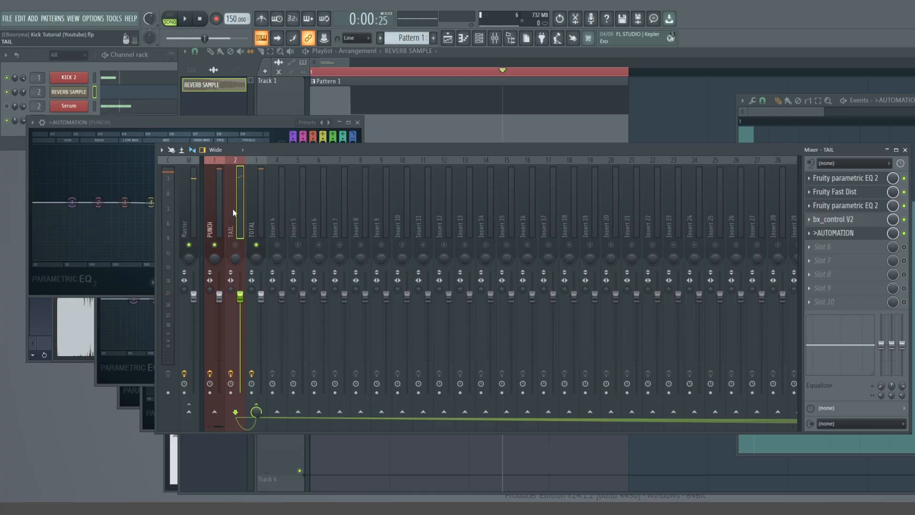
Open the TAIL track's >AUTOMATION equalizer and play back the kick to examine its main level fade-in and the TOTAL track
left_click(839, 233)
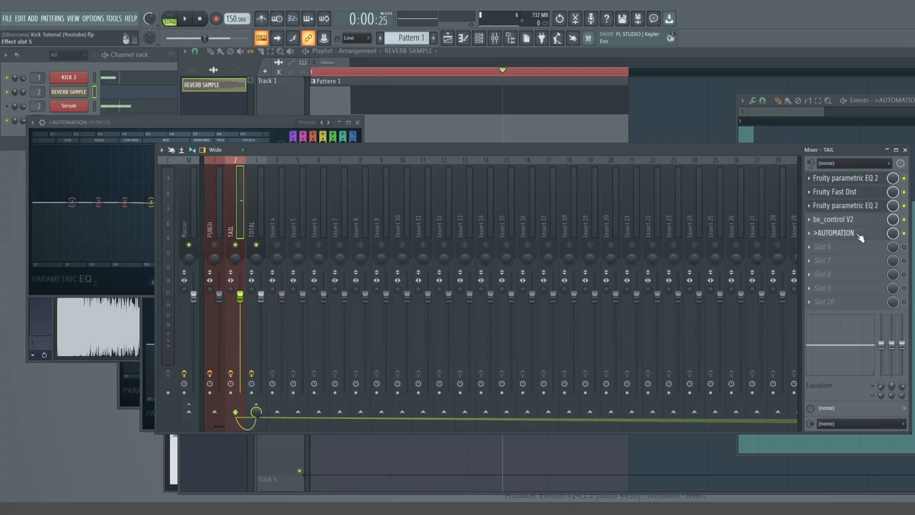
left_click(188, 20)
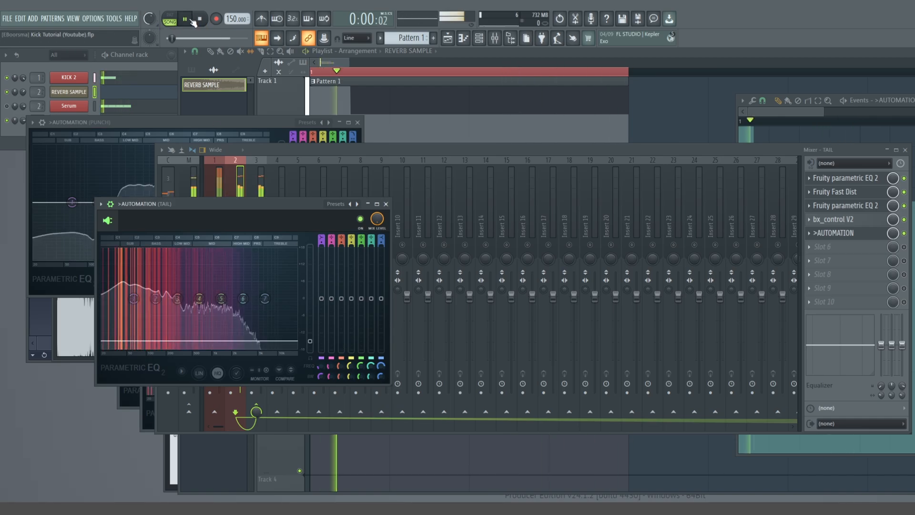
left_click(191, 22)
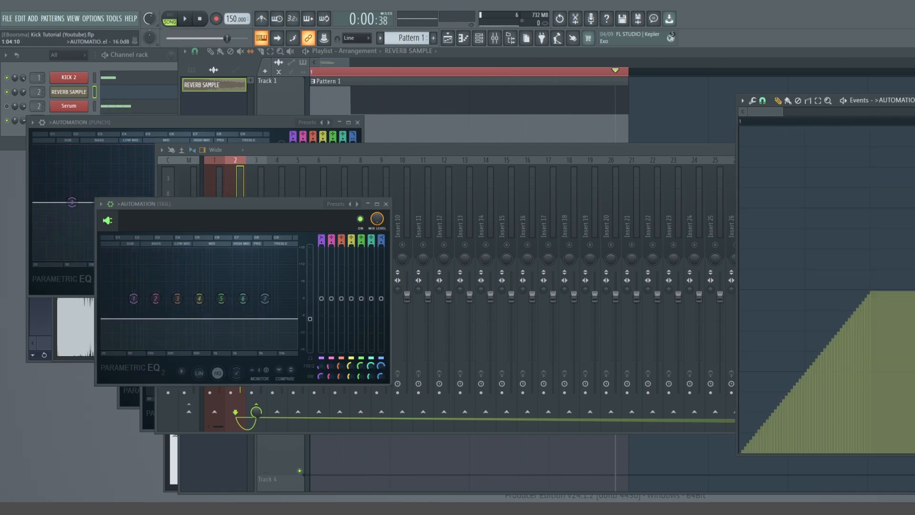
left_click(187, 21)
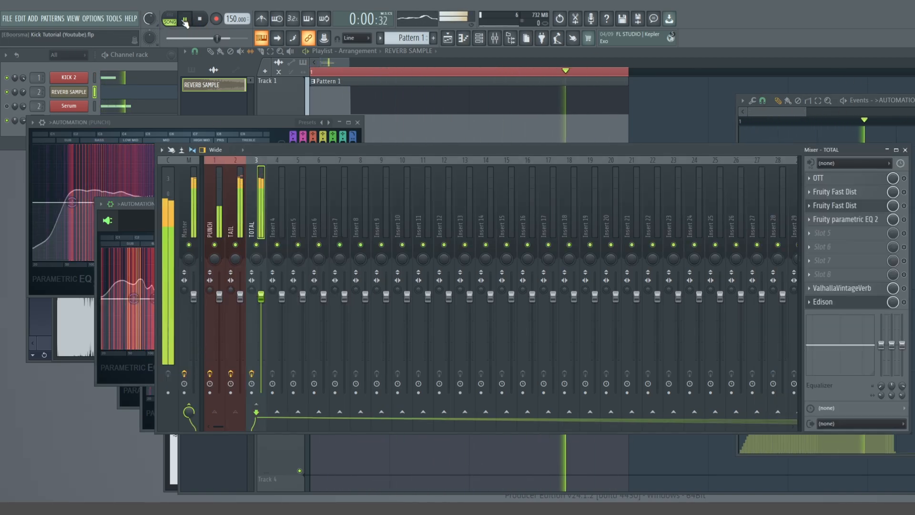
left_click(186, 21)
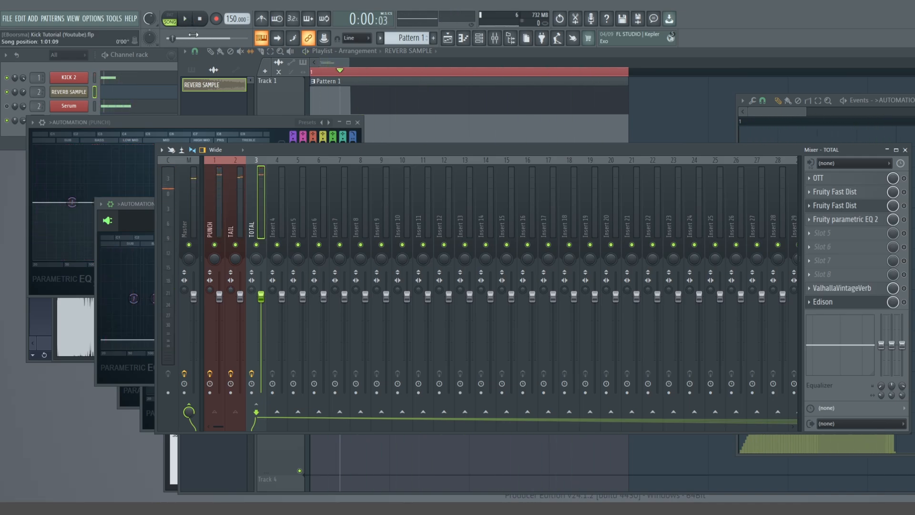
Open KICK 2 on the PUNCH layer and extend its length to 630 ms while auditioning the kick
left_click(69, 79)
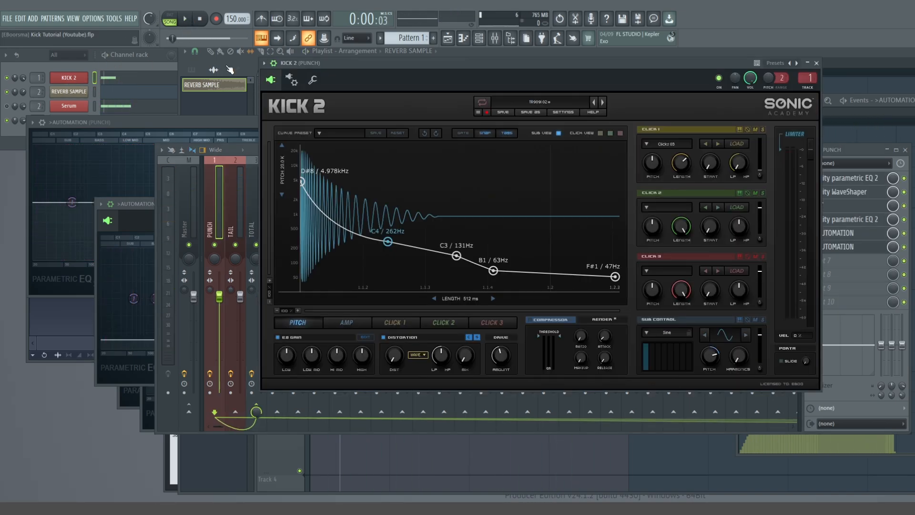
key("space")
mouse_move(463, 299)
left_mouse_down()
mouse_move(444, 299)
mouse_move(500, 299)
mouse_move(472, 299)
left_mouse_up()
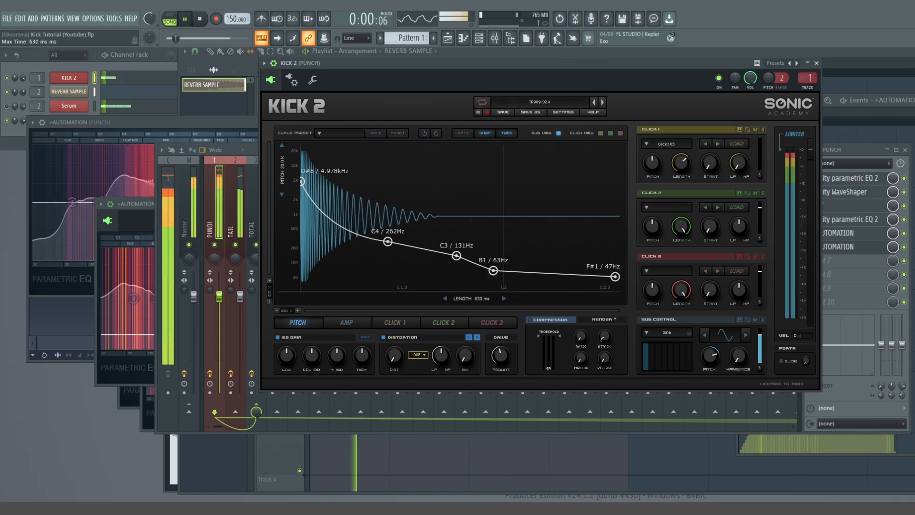
key("space")
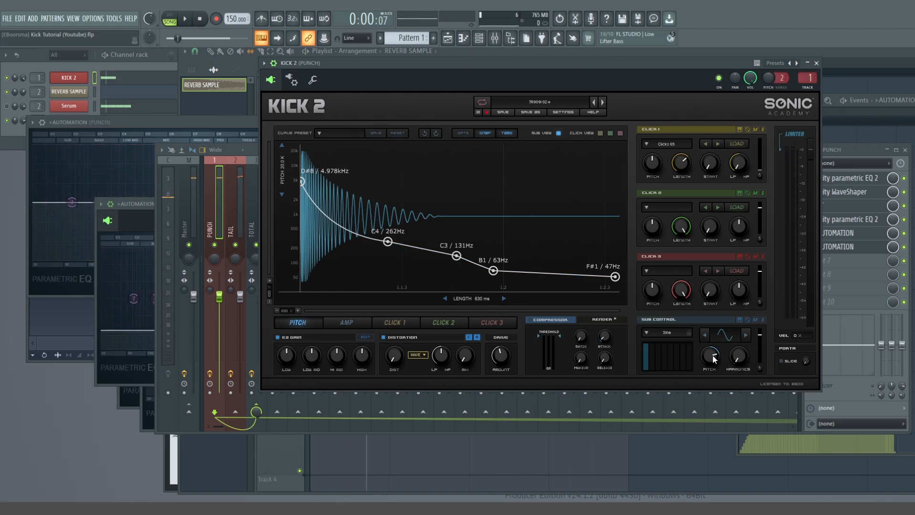
Lower the KICK 2 Sub Pitch to 3 while playing back the kick
scroll(715, 360, "down", 3)
key("space")
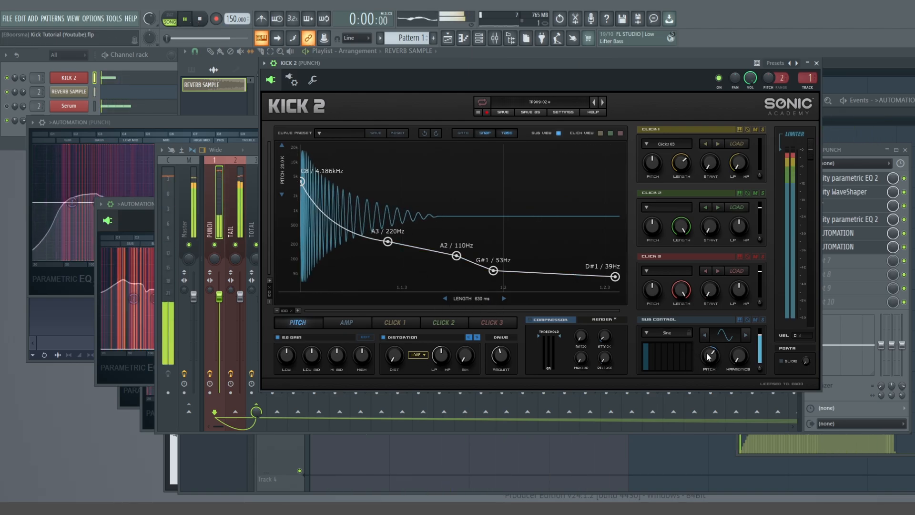
mouse_move(707, 353)
left_mouse_down()
mouse_move(714, 393)
mouse_move(720, 332)
mouse_move(724, 359)
left_mouse_up()
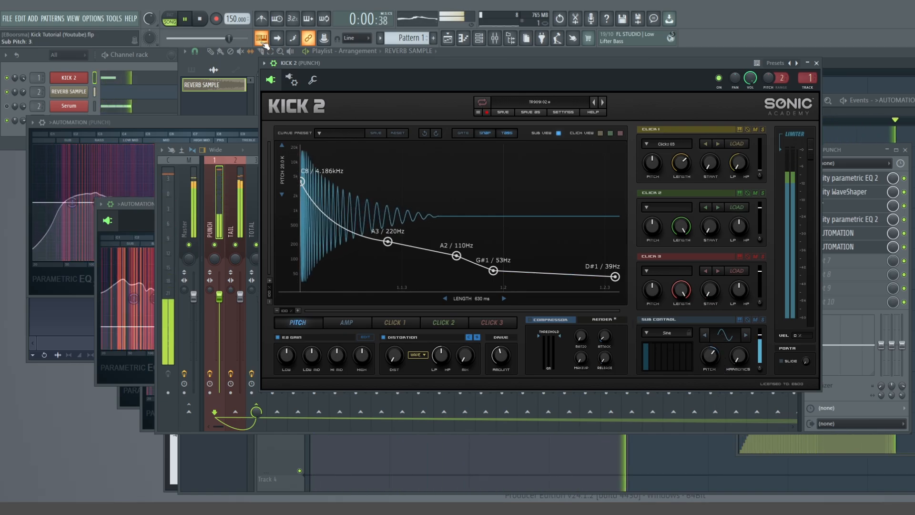
Add harmonics to the KICK 2 sub during playback, reduce the higher harmonic bars, and close the plugin
left_click(185, 19)
scroll(747, 365, "up", 5)
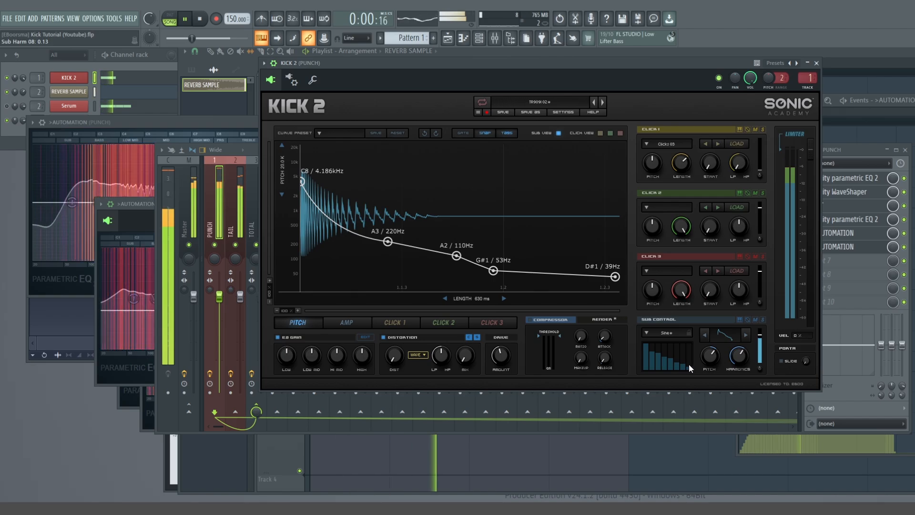
left_click(185, 20)
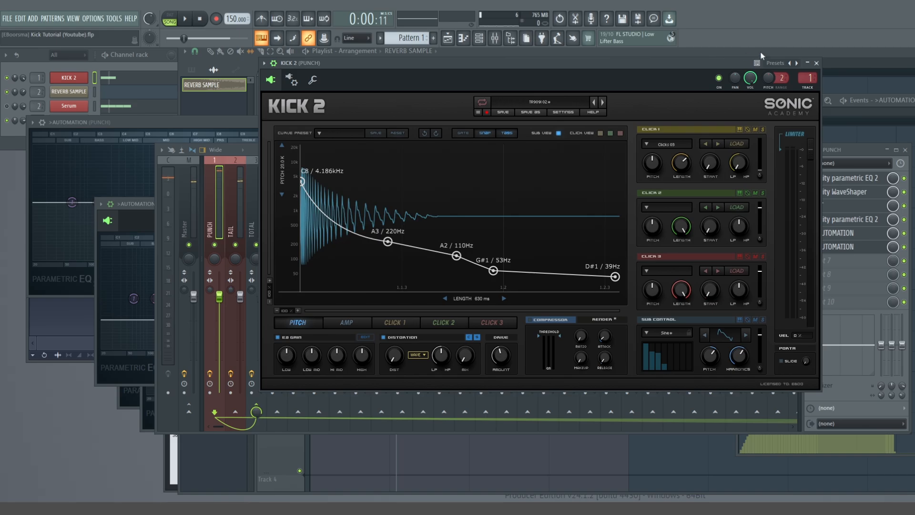
left_click(817, 63)
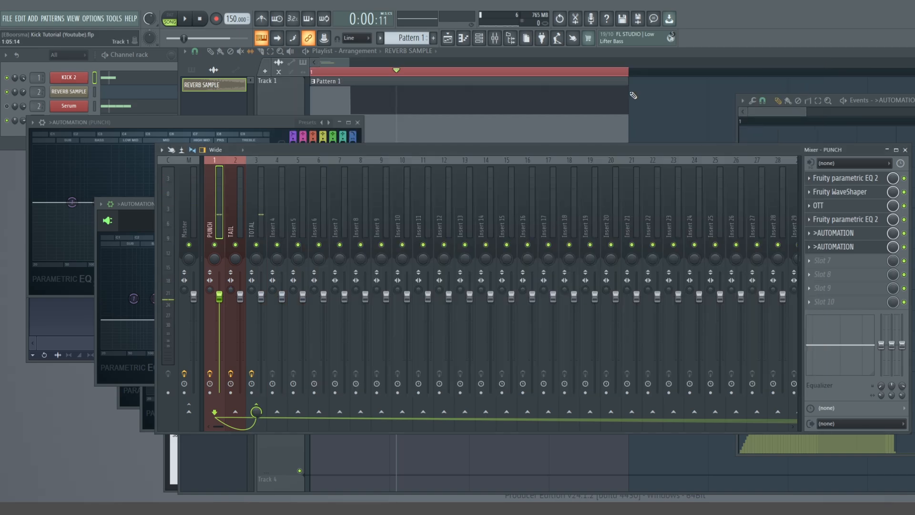
Bring up the playlist and set its snap to 1/2 step
key("F5")
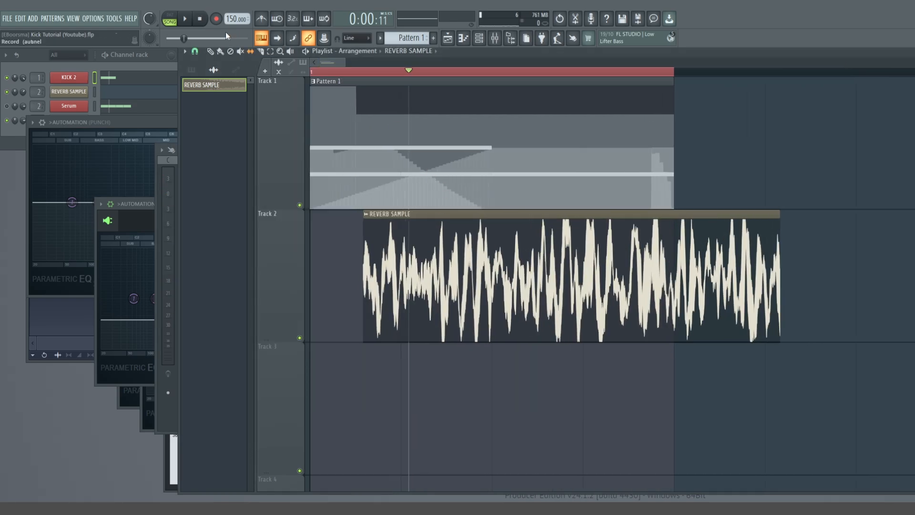
left_click(196, 51)
left_click(215, 132)
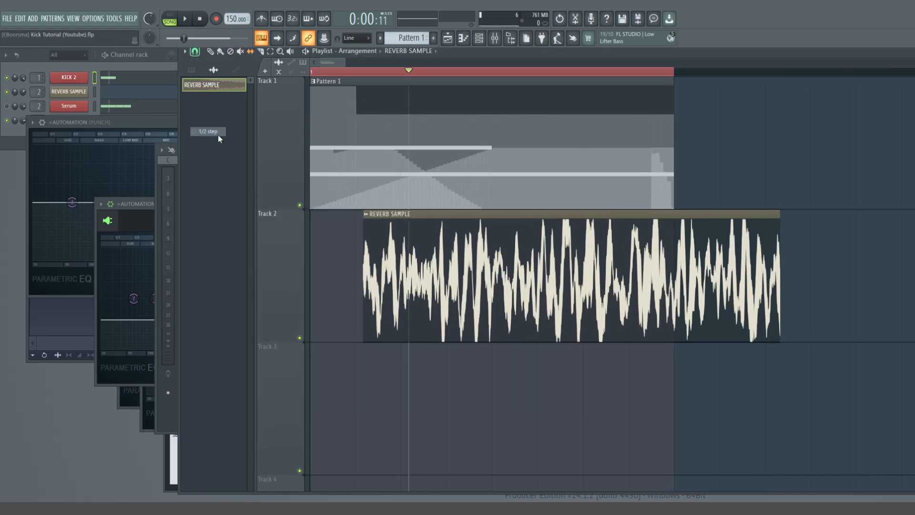
Open the REVERB SAMPLE clip's channel settings, lower its pitch, and play back the kick
double_click(480, 280)
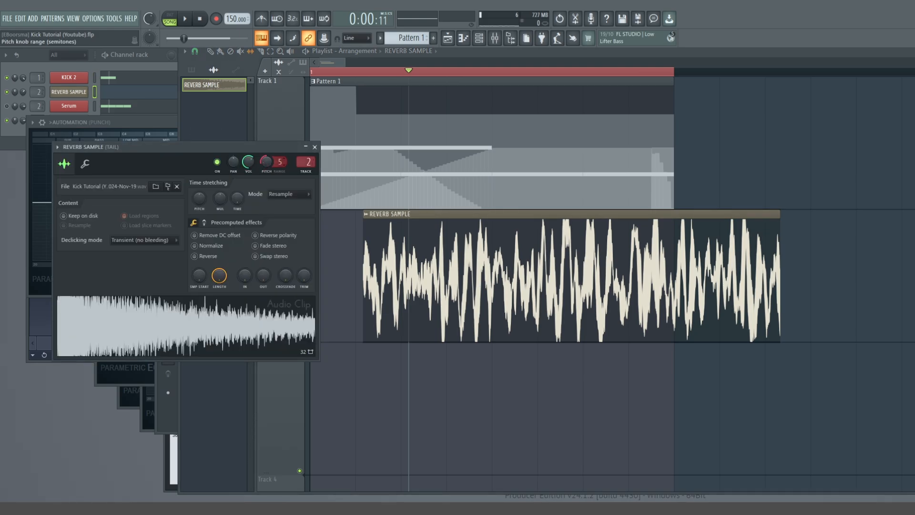
left_click_drag(265, 163, 265, 190)
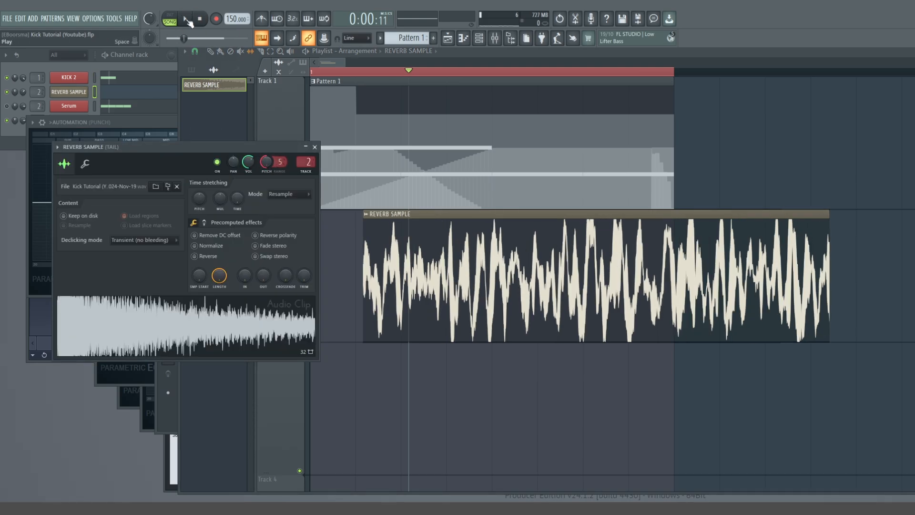
left_click(187, 20)
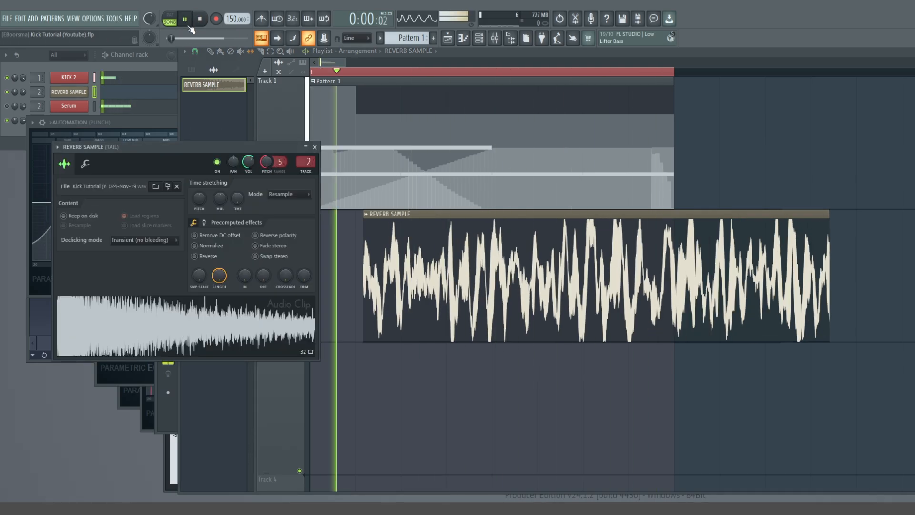
Slip the audio inside the REVERB SAMPLE clip on Track 2 to different sections, auditioning the tail with playback
left_click(251, 52)
left_click_drag(575, 276, 301, 275)
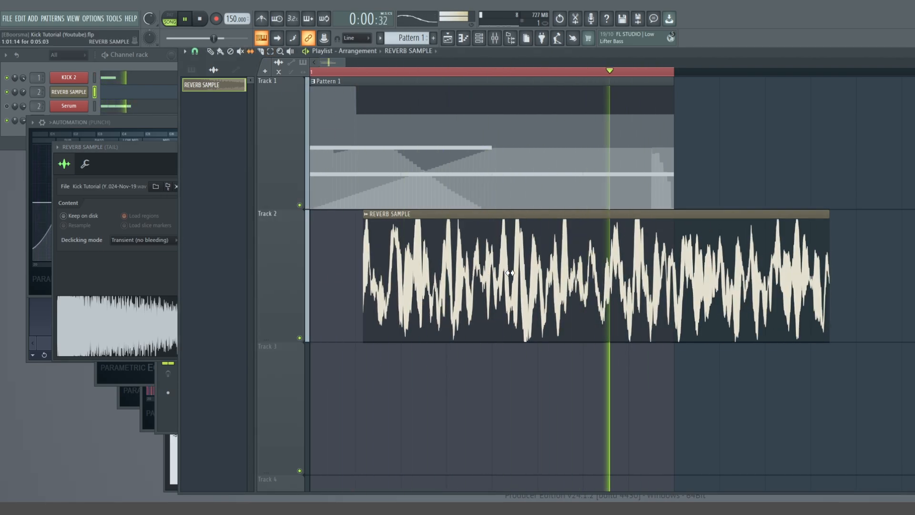
left_click_drag(510, 272, 5, 281)
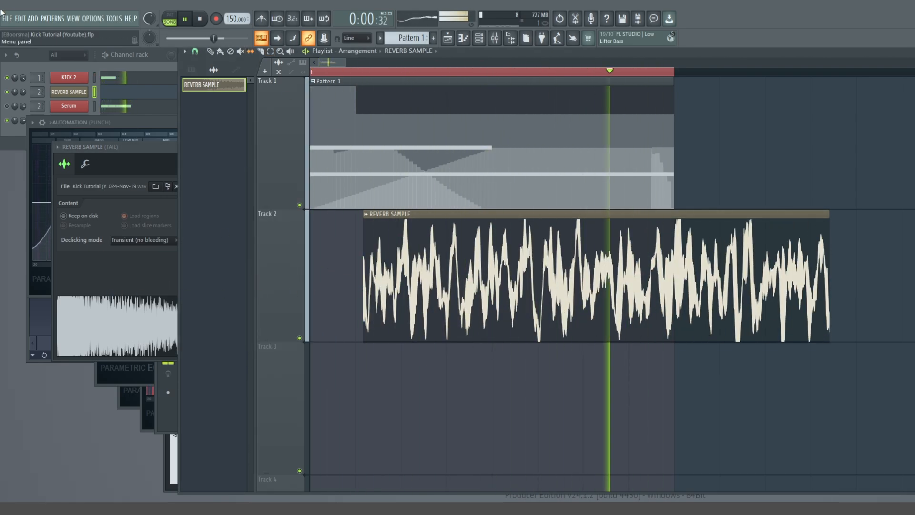
key("space")
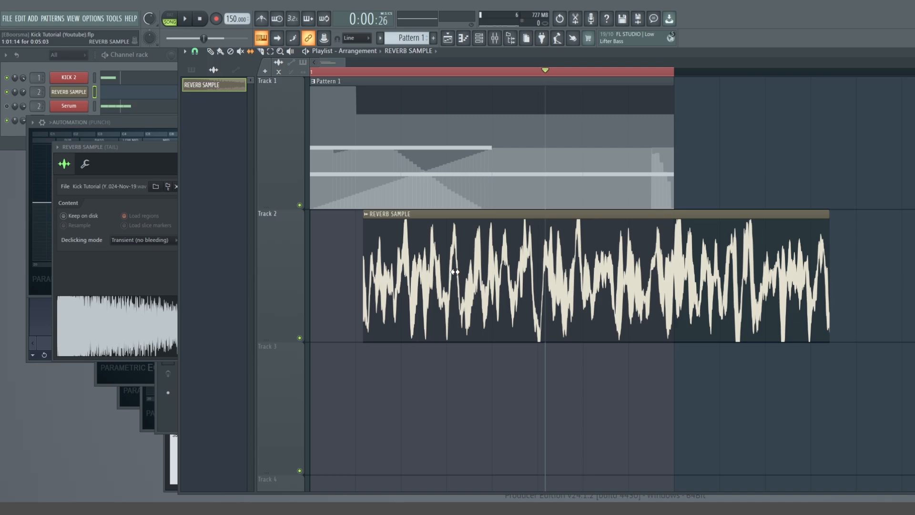
left_click_drag(456, 269, 633, 282)
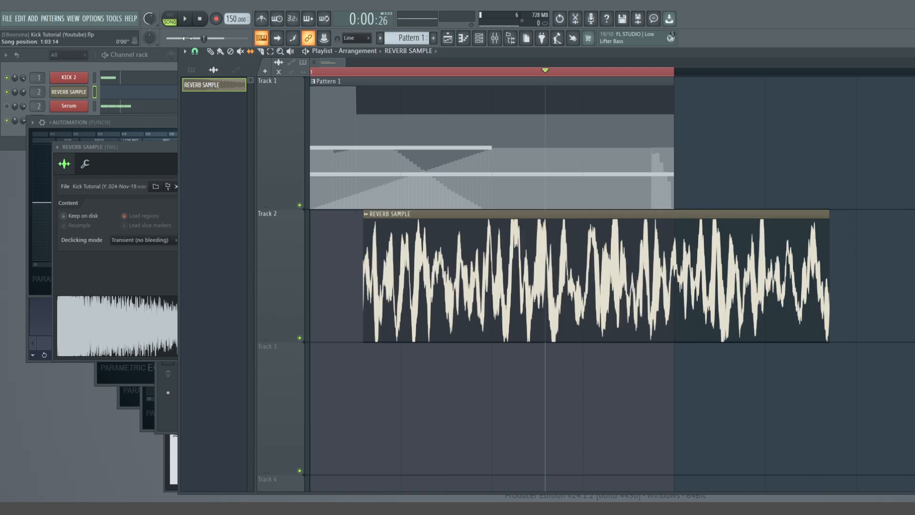
left_click(192, 19)
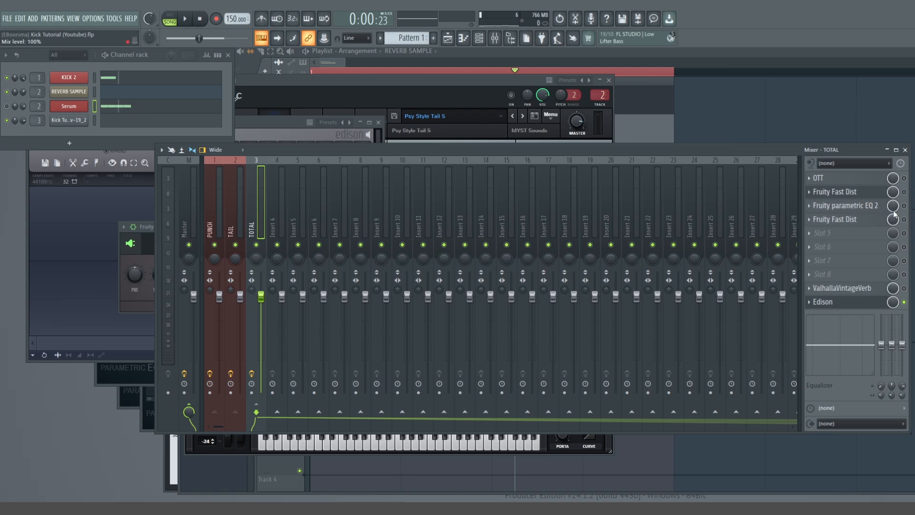
Enable OTT and the first Fruity Fast Dist on the TOTAL track, audition the kick, and open the distortion
left_click(905, 178)
left_click(200, 20)
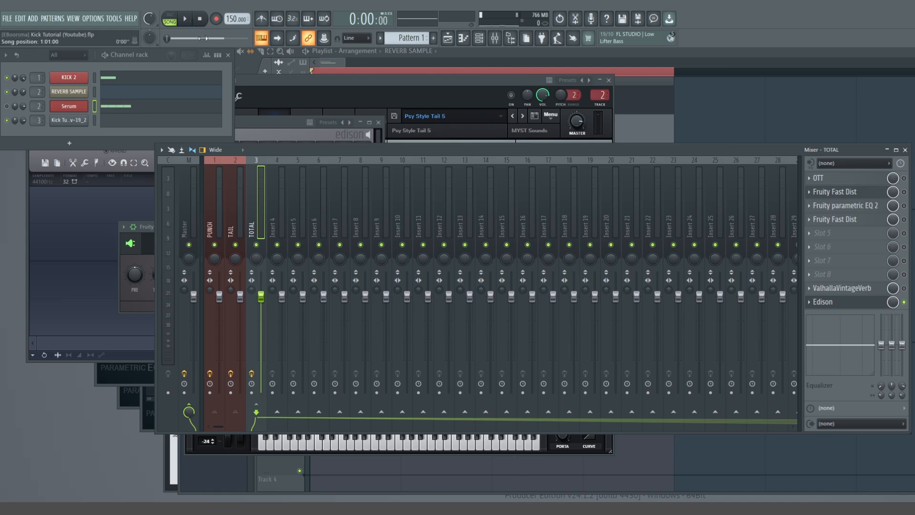
left_click(190, 19)
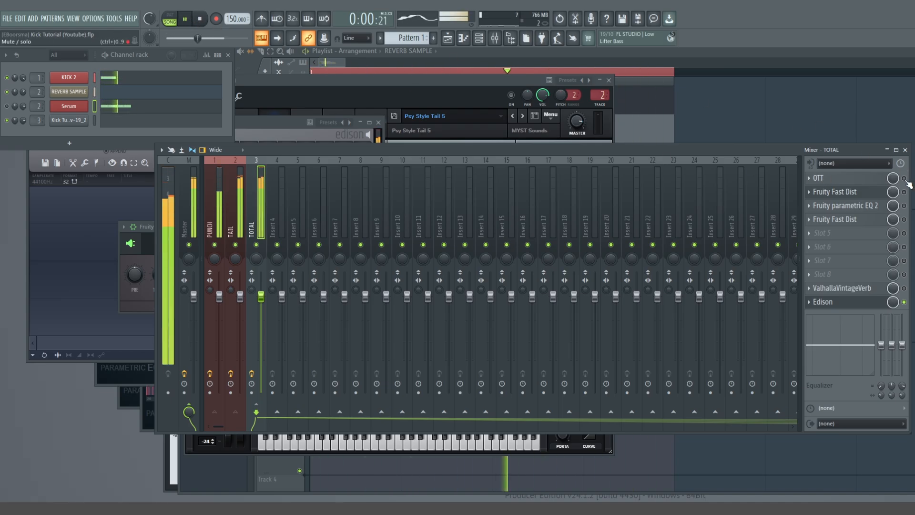
left_click(201, 20)
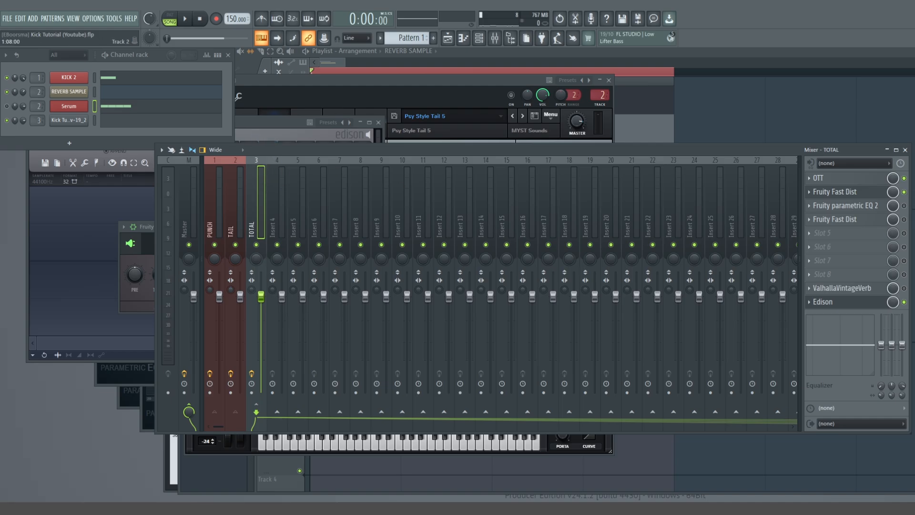
left_click(851, 193)
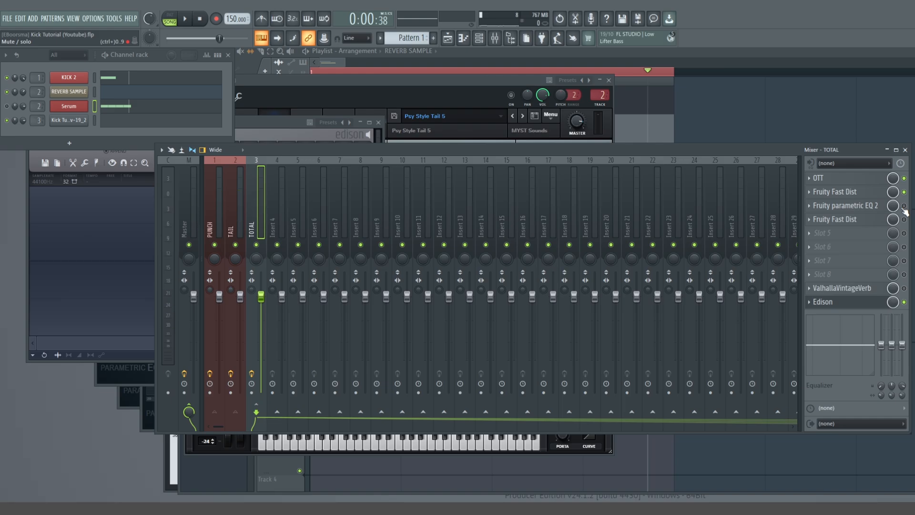
Enable and open Fruity parametric EQ 2 on the TOTAL track and play back the kick through its curve
left_click(867, 206)
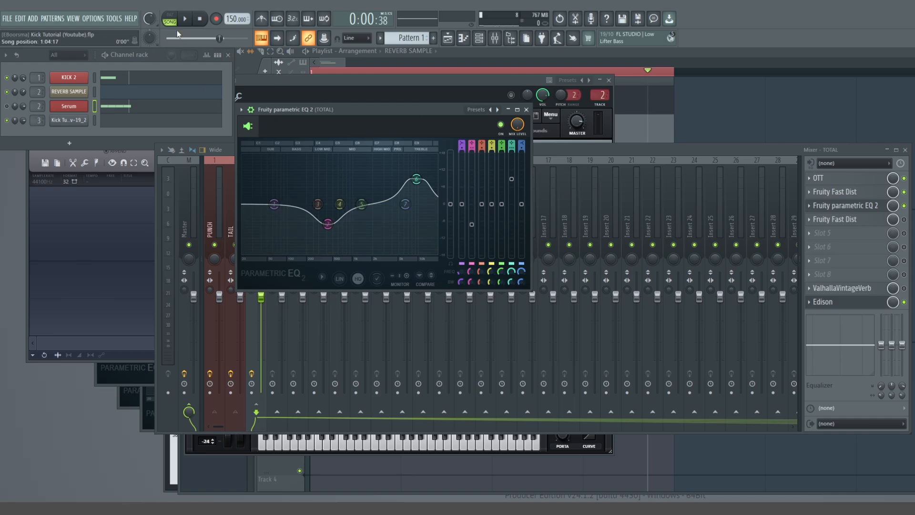
left_click(185, 21)
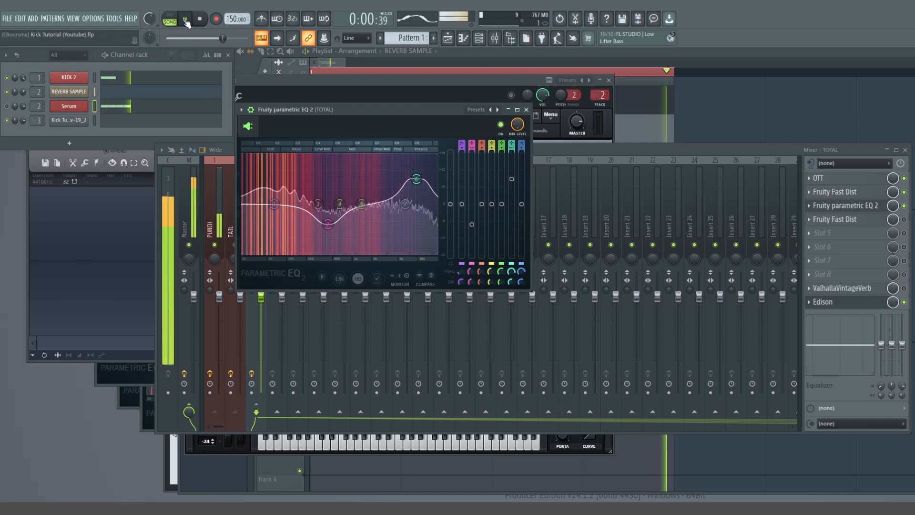
Enable the second Fruity Fast Dist on the TOTAL track, check its settings, and play back the kick through it
key("space")
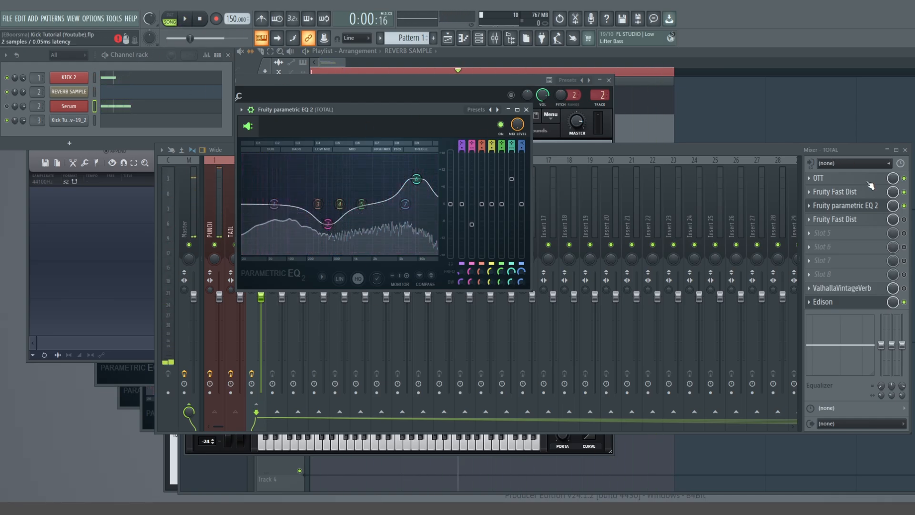
left_click(909, 223)
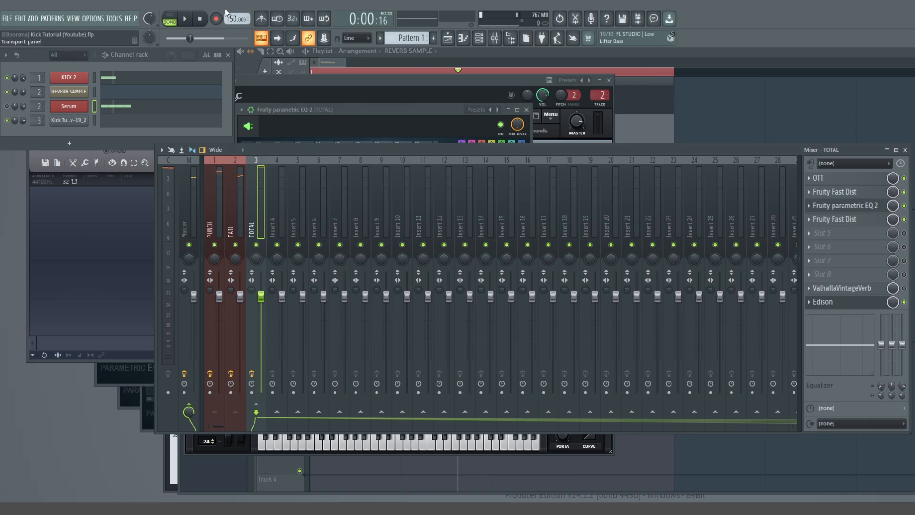
left_click(841, 222)
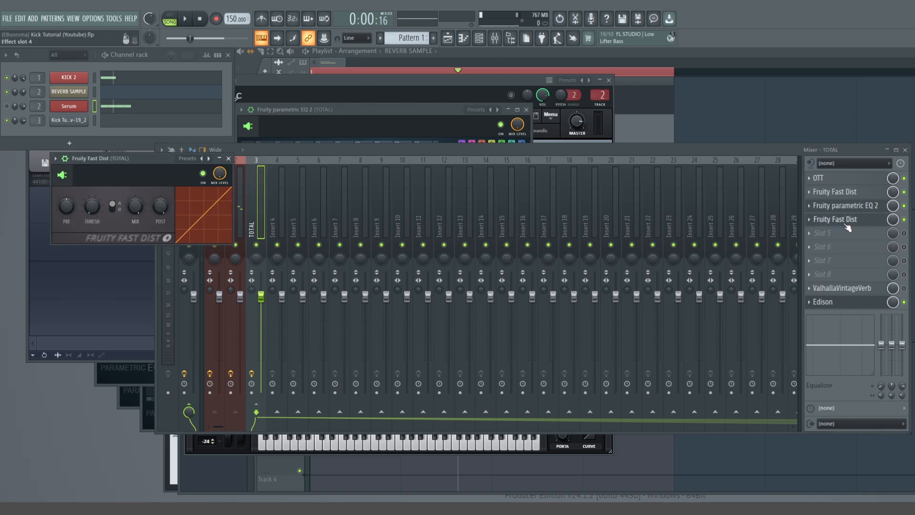
left_click(848, 228)
left_click(185, 19)
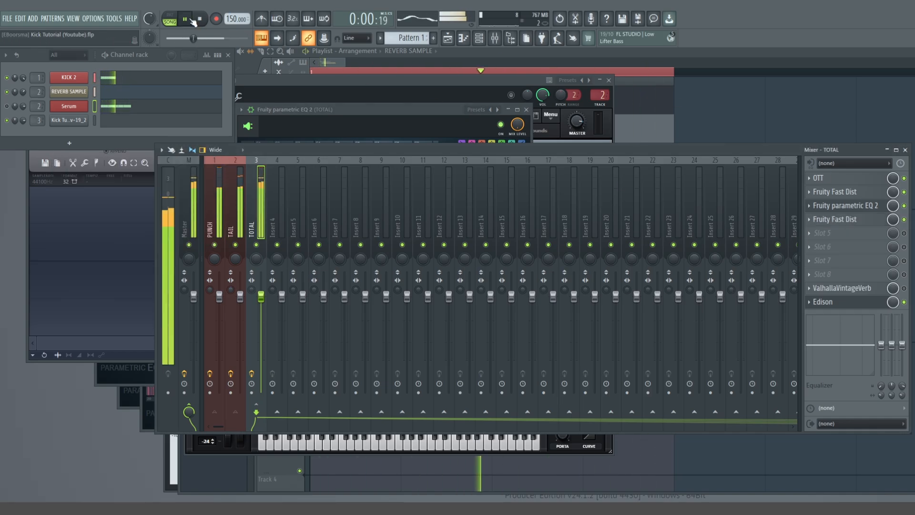
left_click(200, 19)
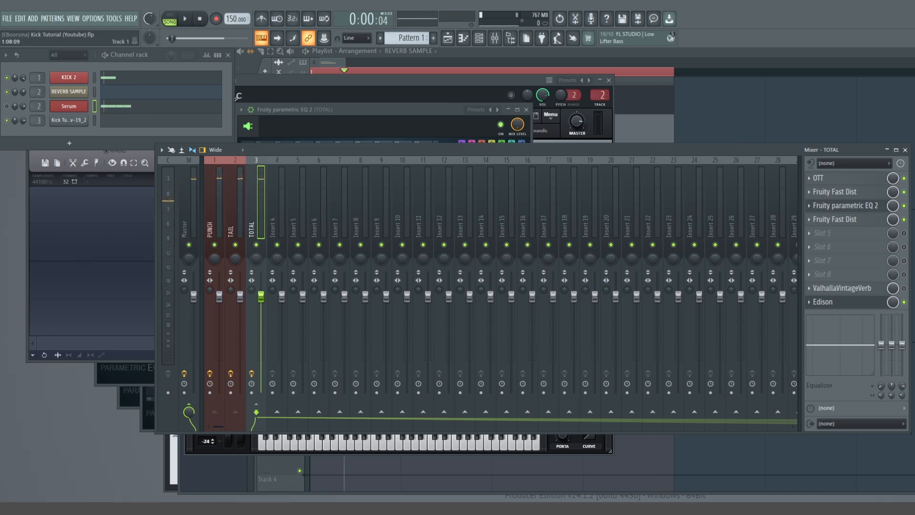
Open Edison on the TOTAL track and record the processed kick into it during playback
left_click(839, 308)
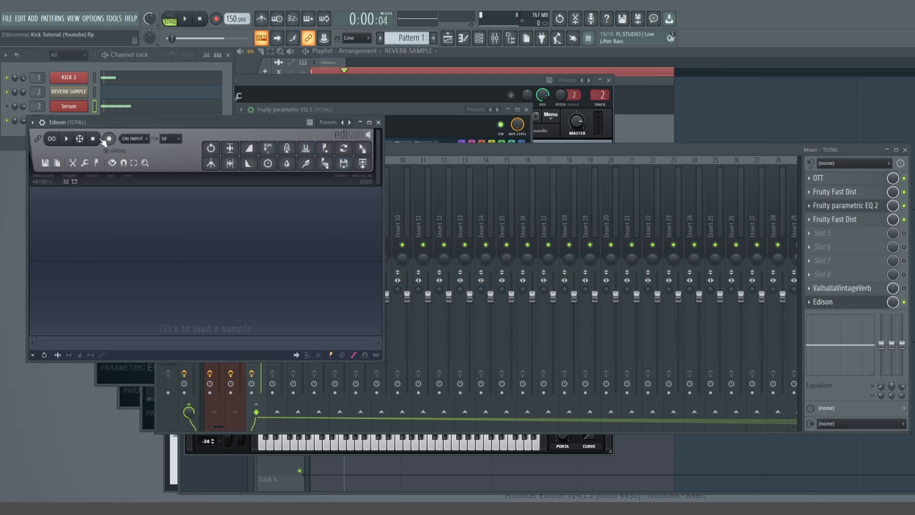
left_click(185, 19)
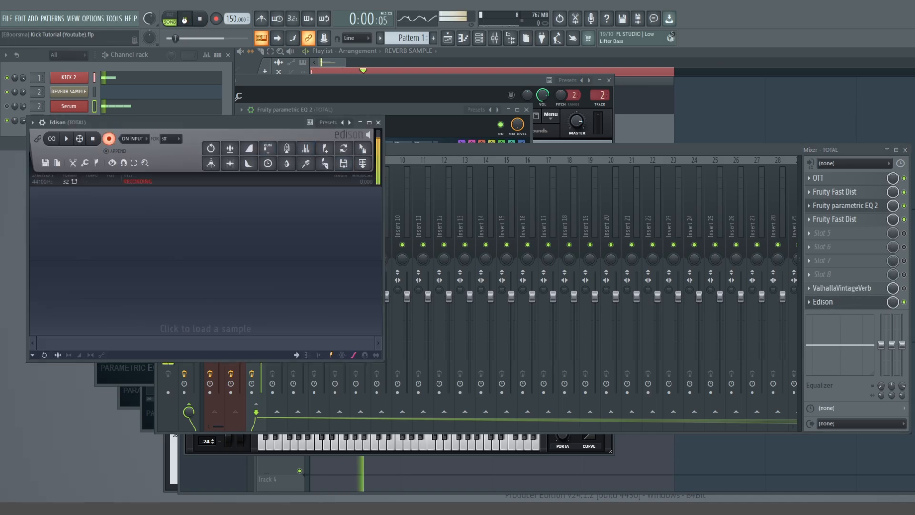
left_click(186, 20)
left_click(94, 139)
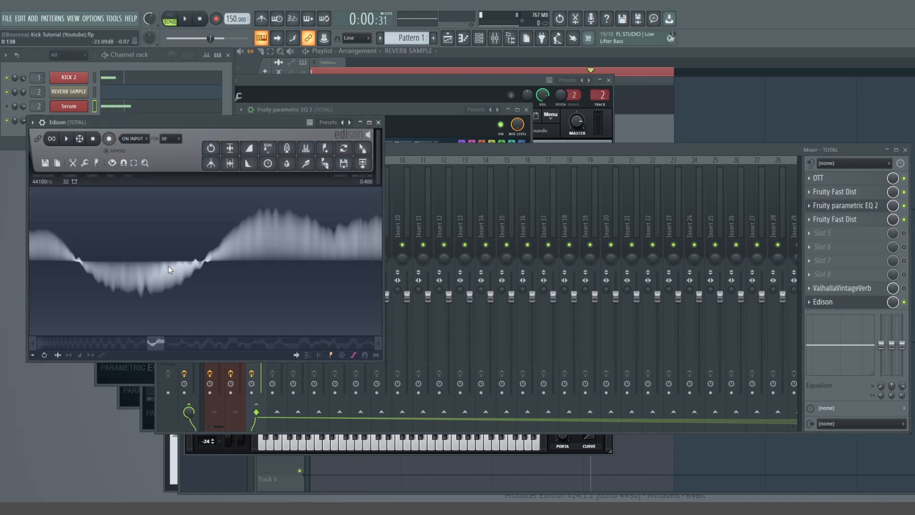
Fade out the last 0.008 s or so of the recorded kick, select the whole sample, and play it
scroll(168, 266, "down", 5)
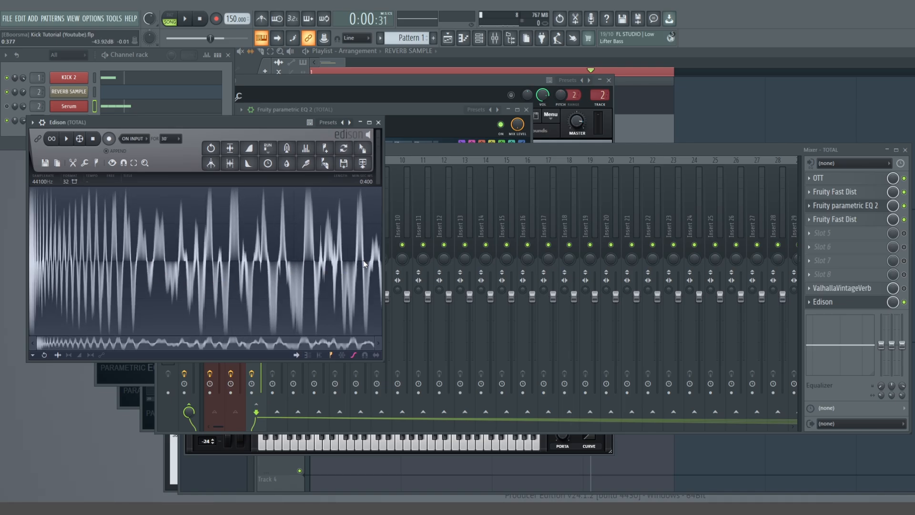
left_click_drag(376, 259, 374, 274)
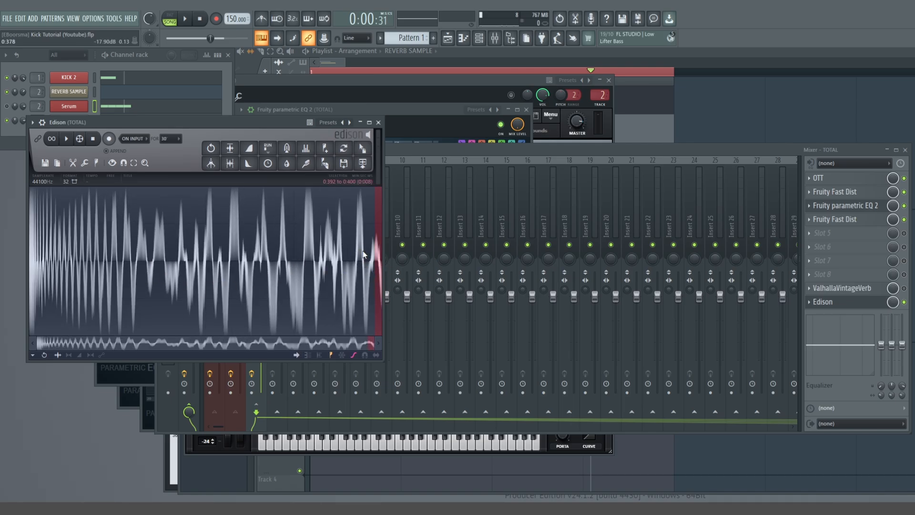
right_click(376, 264)
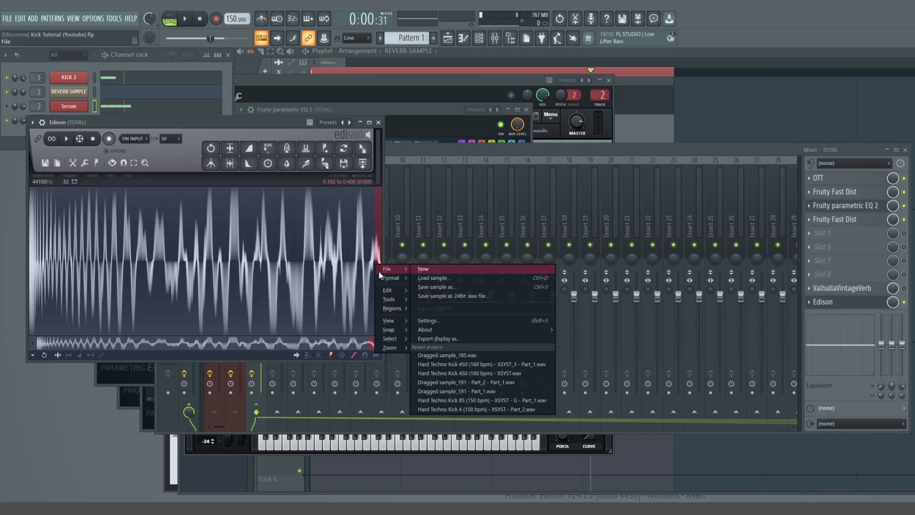
mouse_move(386, 292)
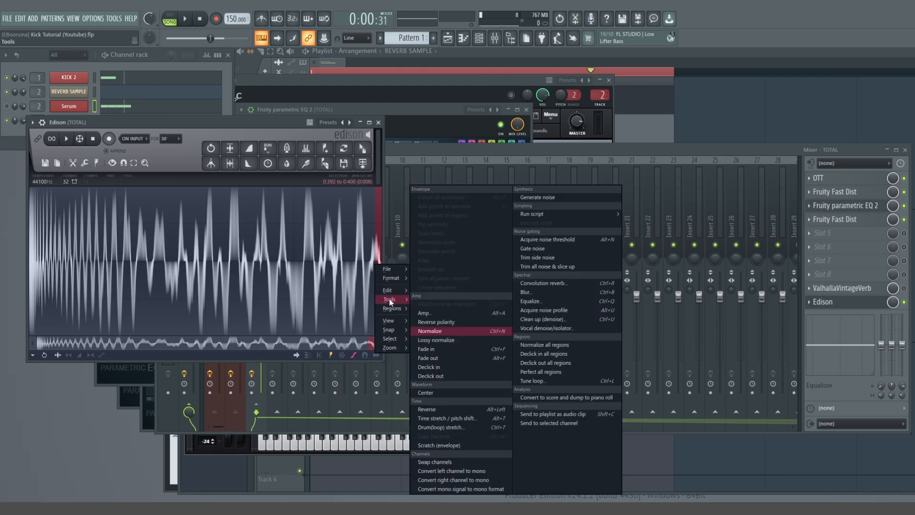
left_click(440, 358)
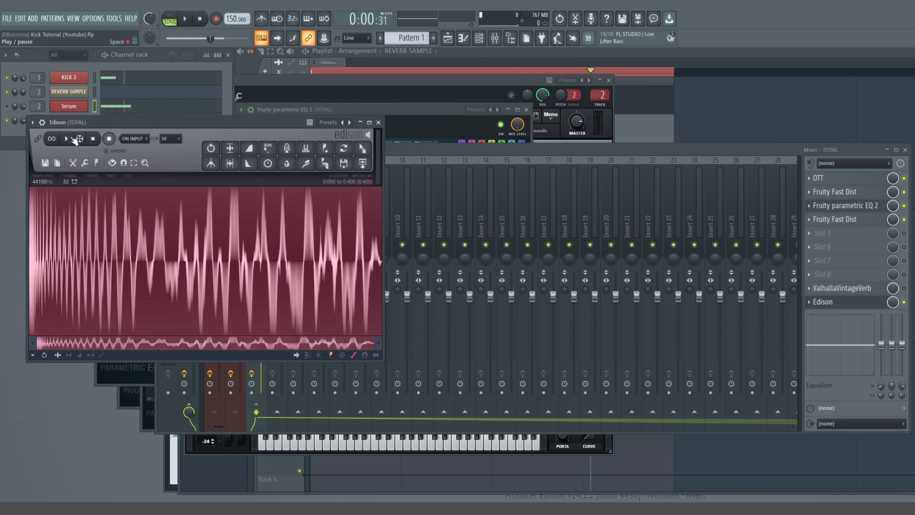
left_click(67, 140)
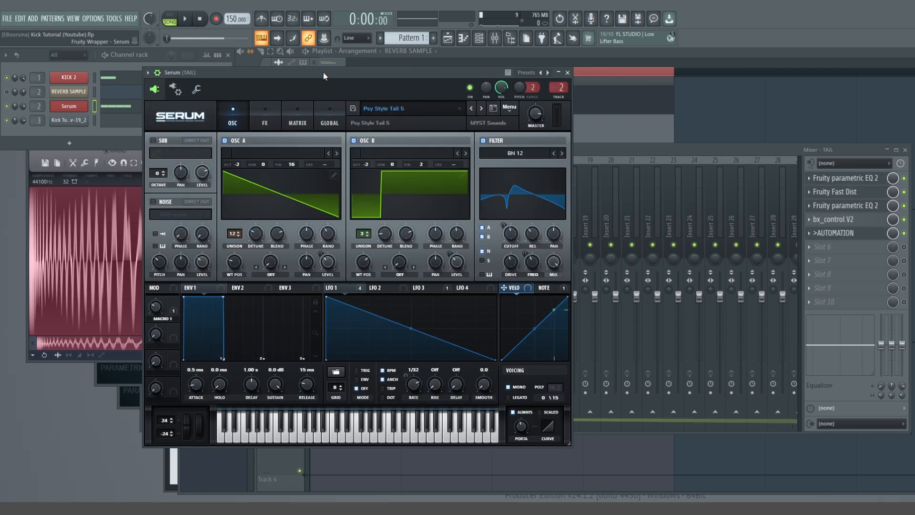
Reopen Edison on the TOTAL track, clear its sample, and record several repeats of the kick with the Serum tail from the song start
left_click_drag(243, 70, 199, 81)
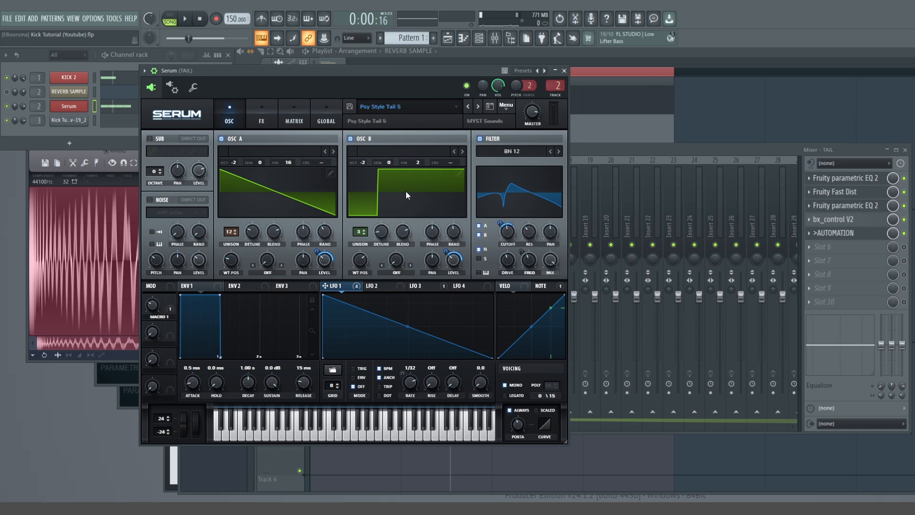
left_click(843, 155)
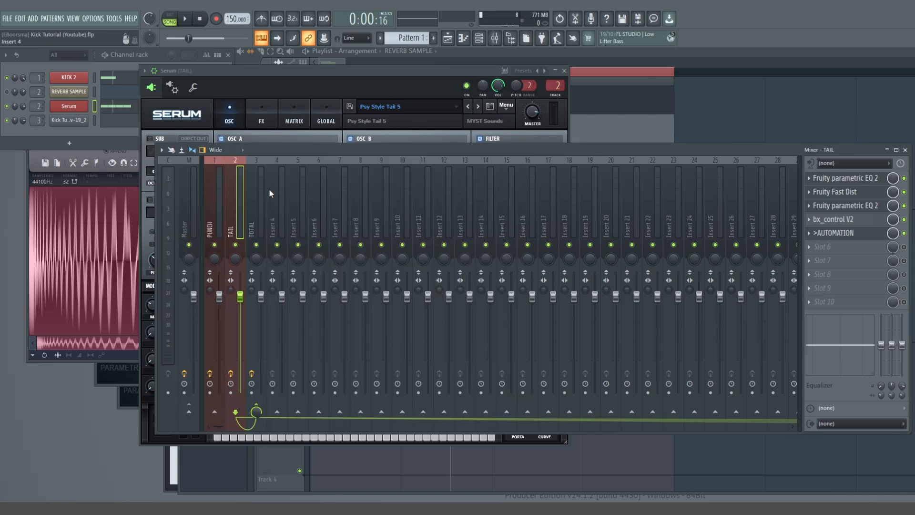
left_click(259, 196)
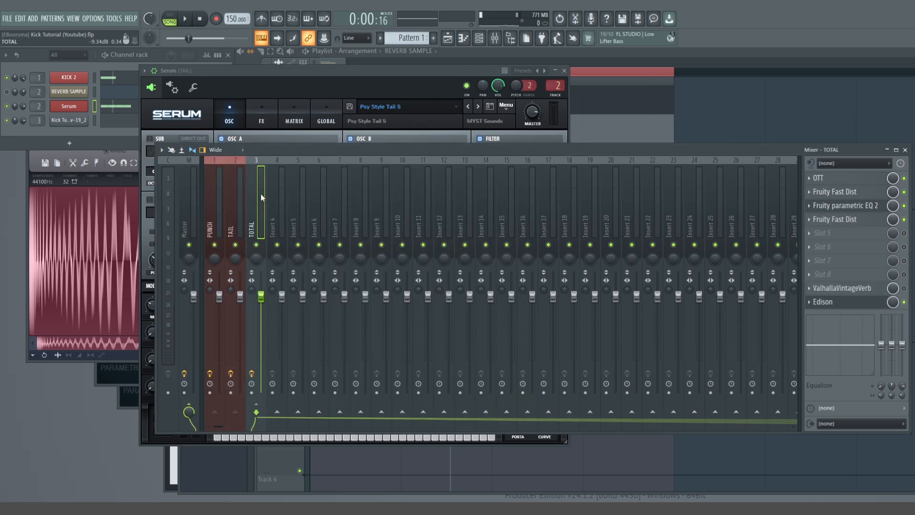
left_click(823, 301)
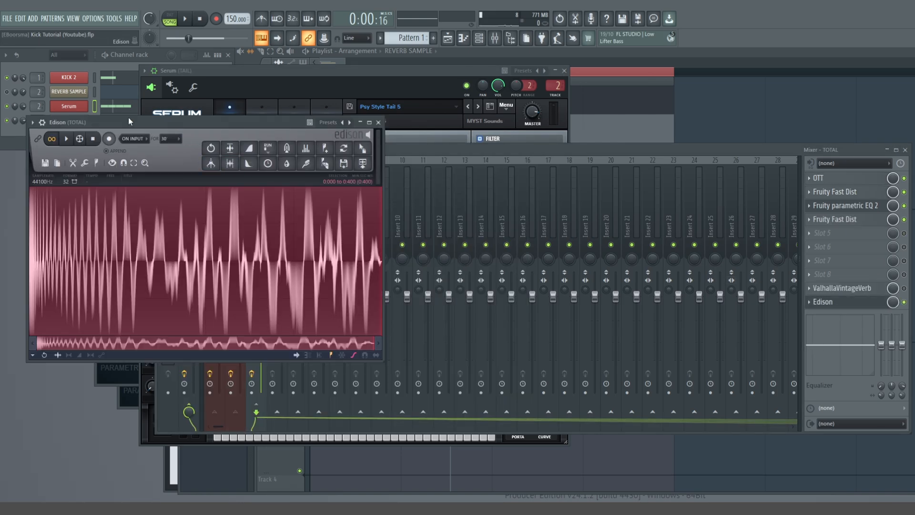
left_click(109, 139)
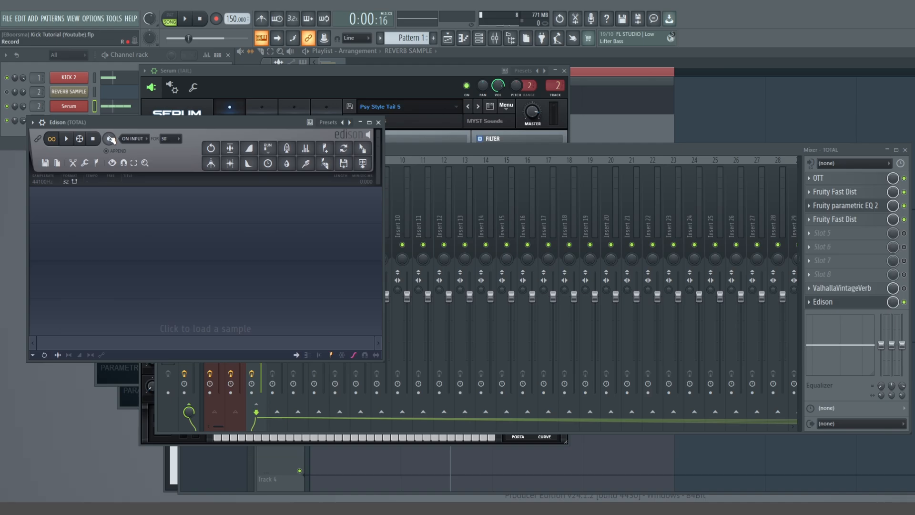
left_click(110, 139)
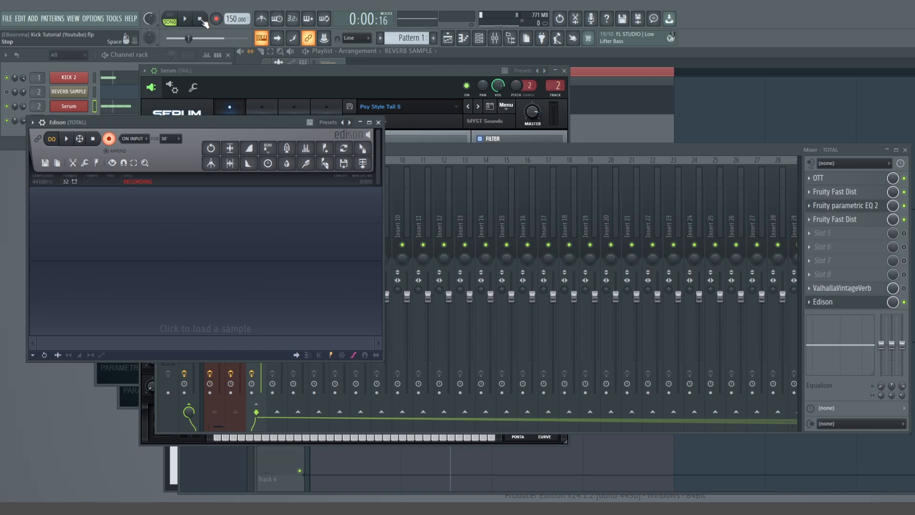
left_click(202, 20)
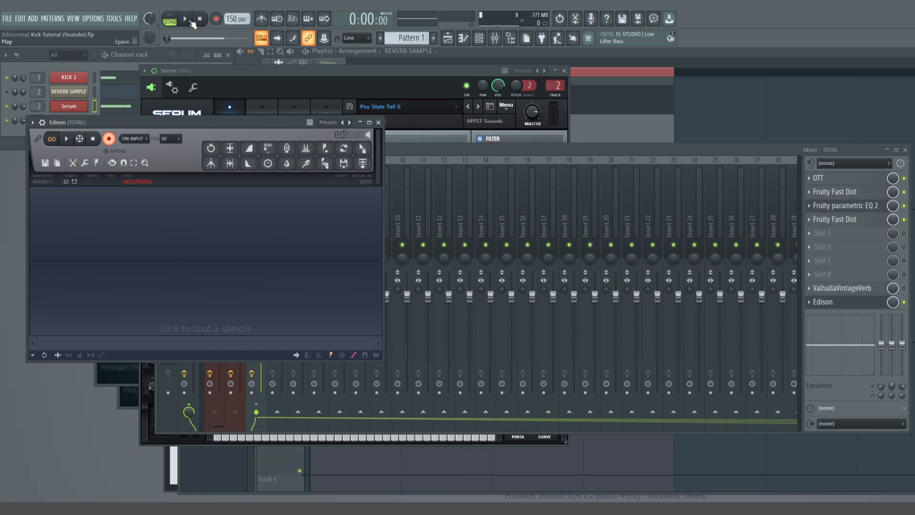
left_click(190, 21)
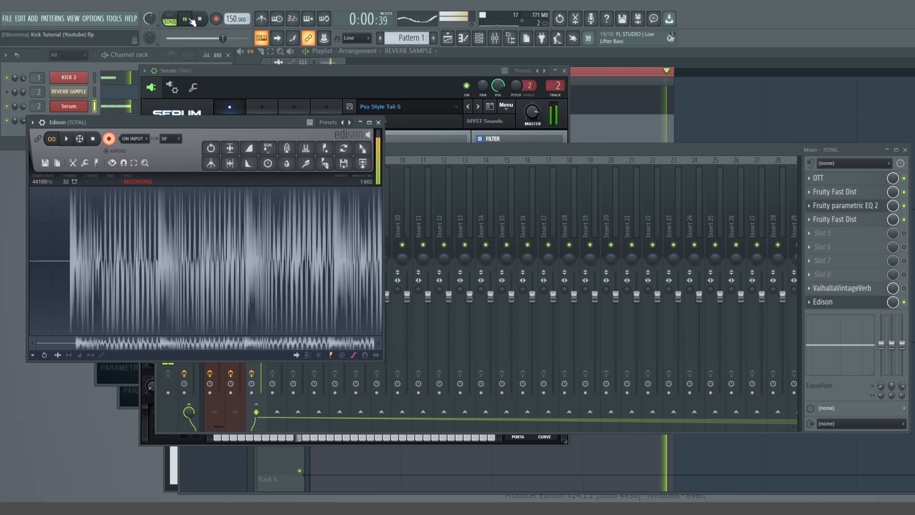
left_click(192, 21)
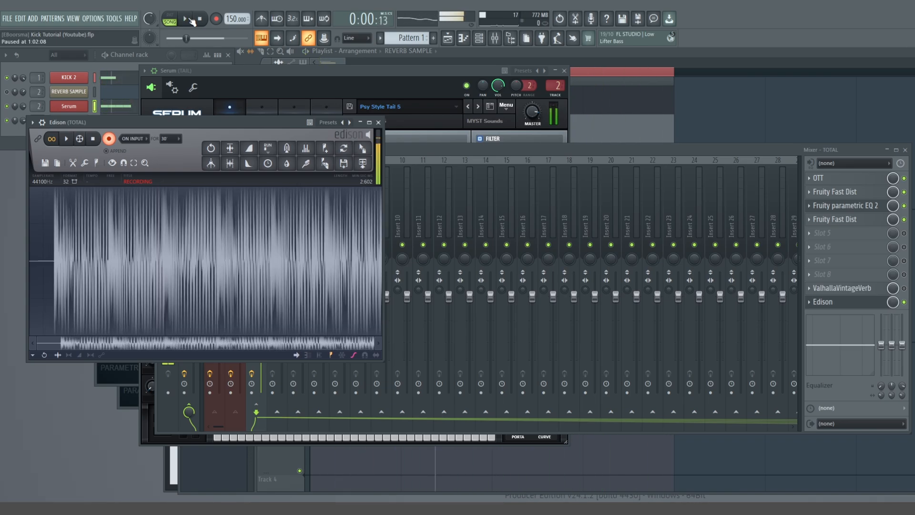
left_click(111, 135)
Widen the Edison window across the screen and reduce its height to view the recorded kick repeats
left_click_drag(383, 248, 914, 246)
left_click(110, 247)
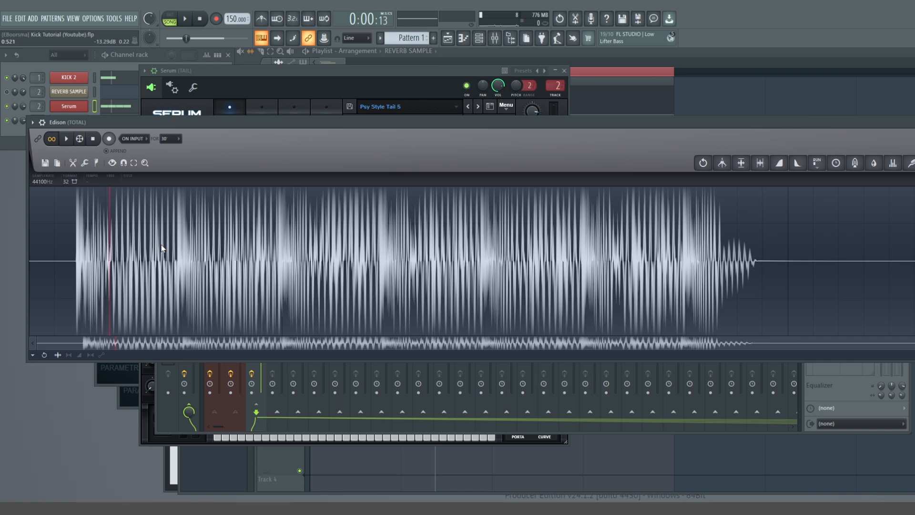
scroll(162, 248, "up", 2)
scroll(365, 256, "up", 2)
scroll(597, 234, "up", 2)
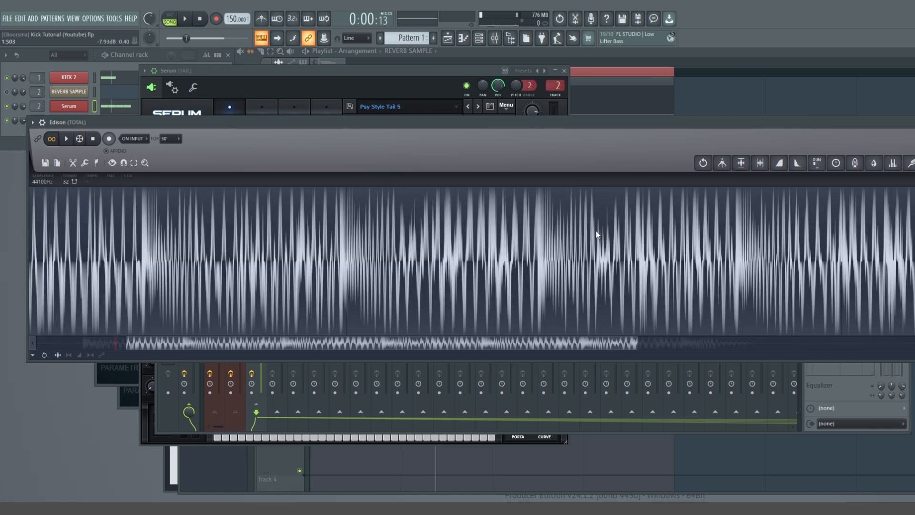
scroll(680, 231, "up", 2)
left_click_drag(694, 362, 725, 254)
Pick one clean kick repeat in the recording and delete all audio after its end, cutting exactly at the next transient
scroll(673, 214, "down", 2)
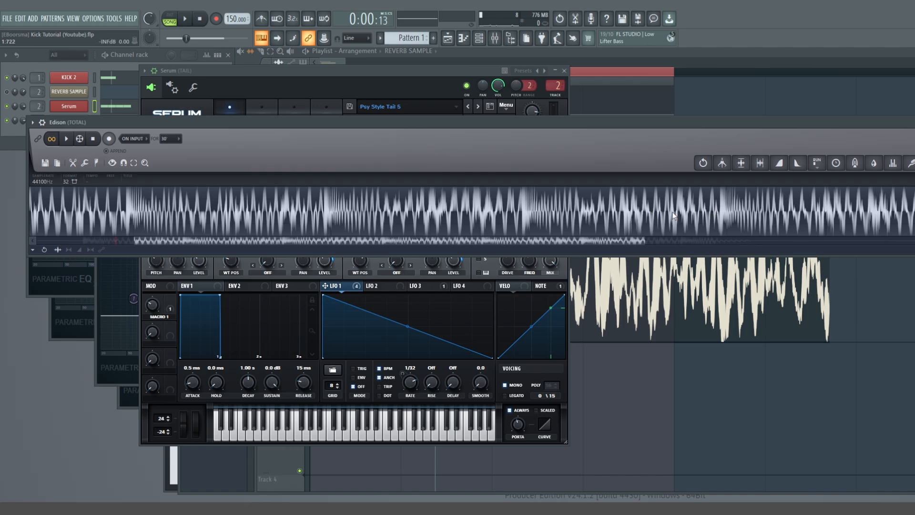
scroll(631, 207, "down", 2)
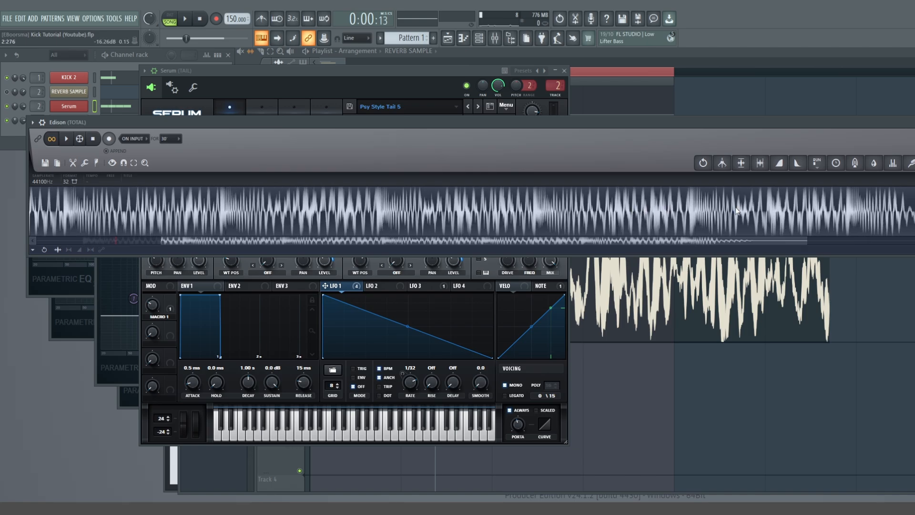
left_click(682, 216)
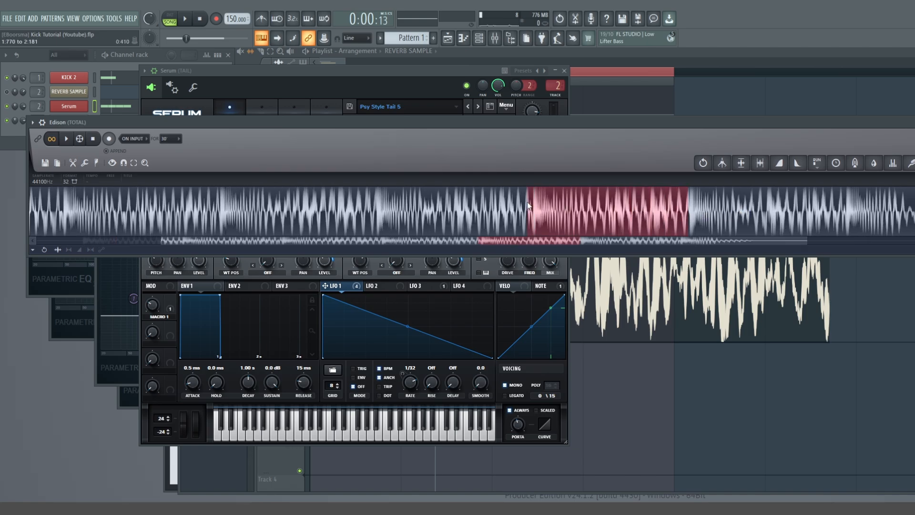
left_click_drag(696, 205, 914, 208)
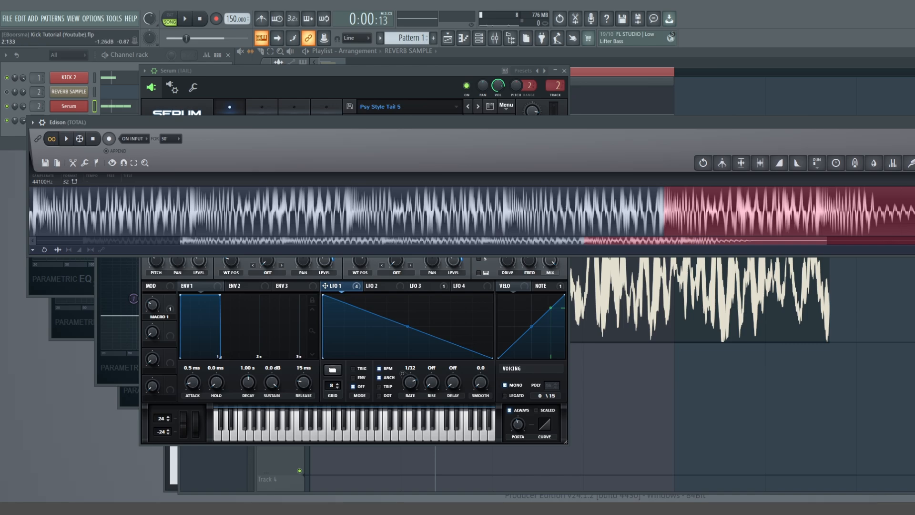
scroll(914, 210, "down", 1)
scroll(639, 217, "up", 6)
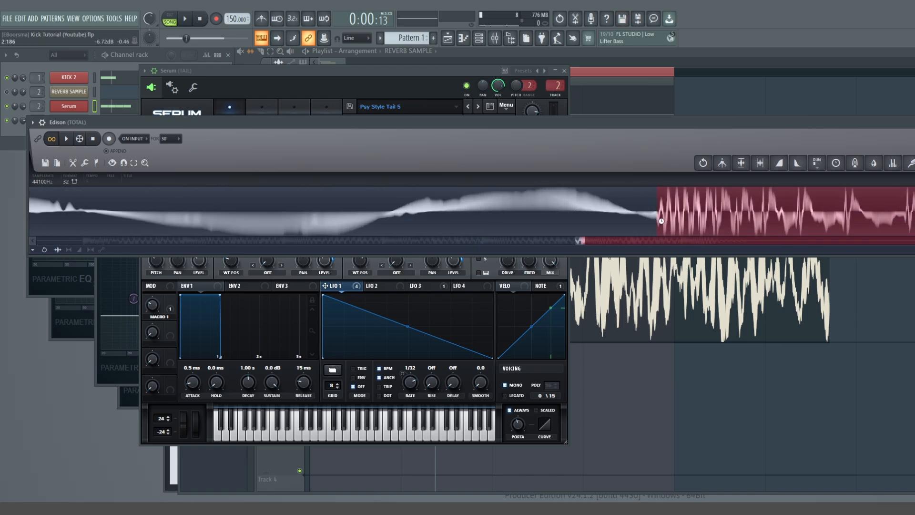
key("Delete")
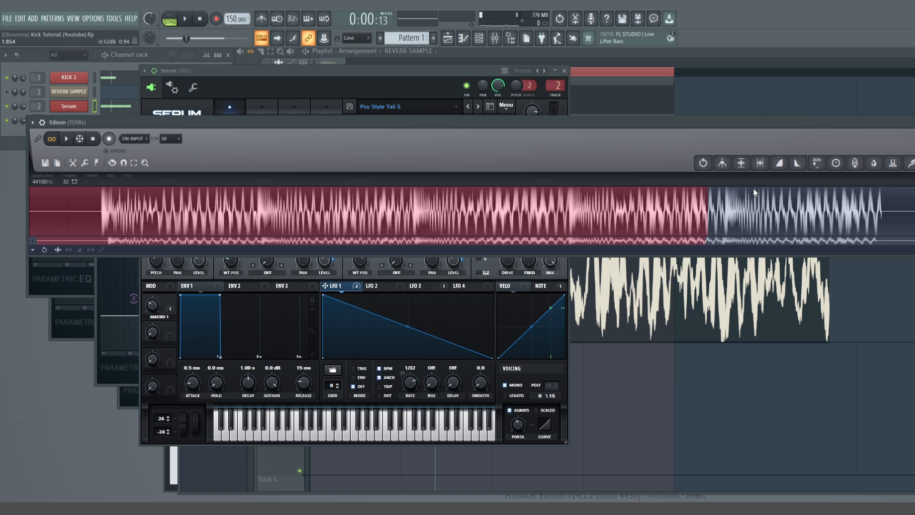
Delete the audio before the chosen kick's transient and the leftover silence after its tail
scroll(721, 217, "up", 8)
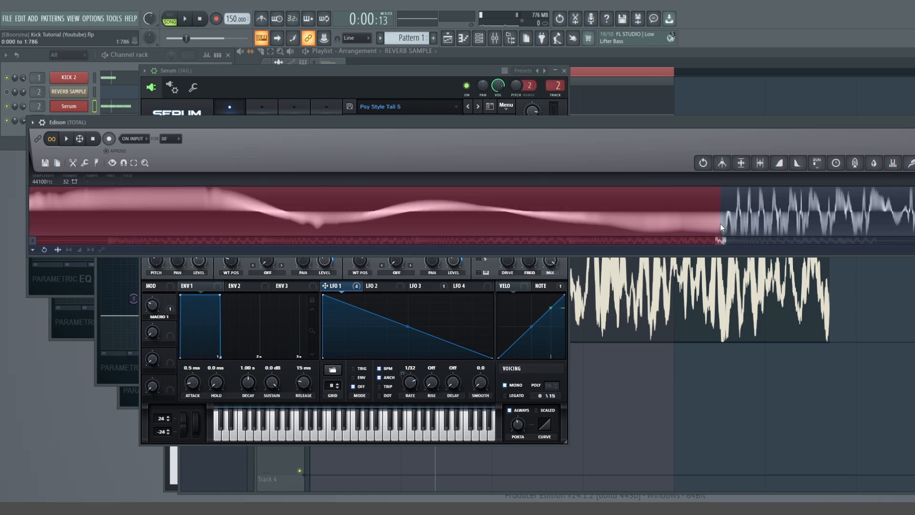
key("Delete")
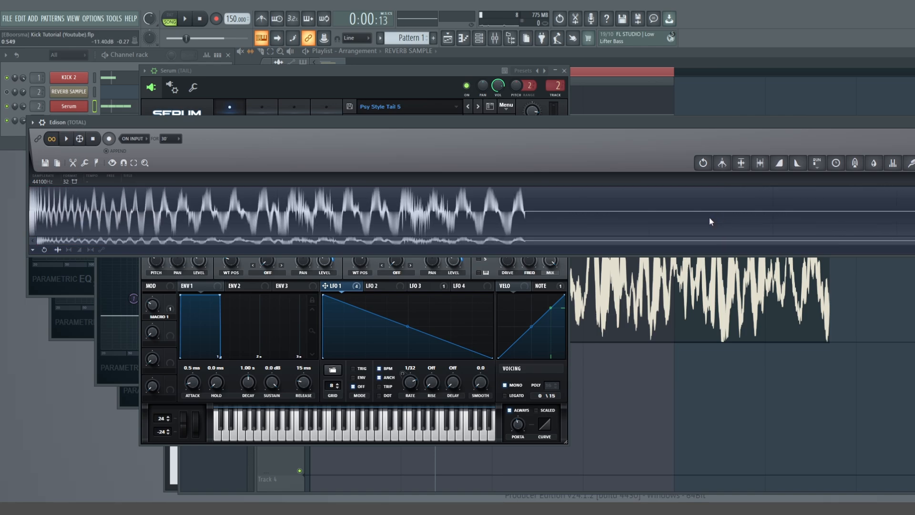
left_click_drag(551, 210, 914, 214)
key("Delete")
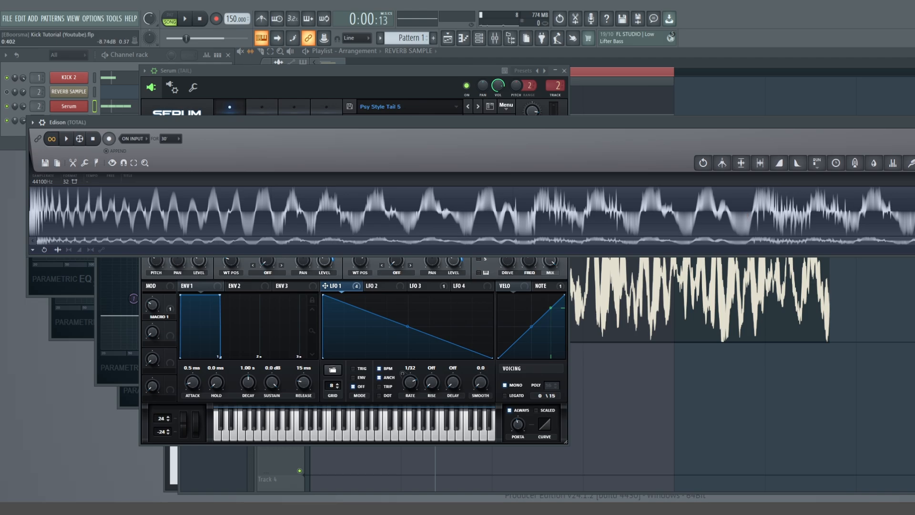
Apply a fade out at the end of the trimmed kick, select the whole sample, and narrow the Edison window
scroll(910, 213, "up", 5)
scroll(911, 213, "down", 5)
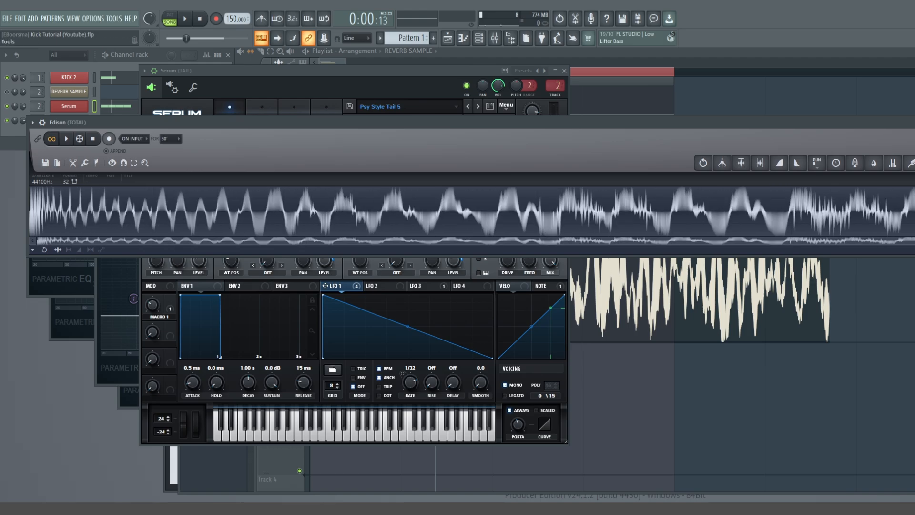
right_click(828, 212)
left_click(859, 359)
key("ctrl+a")
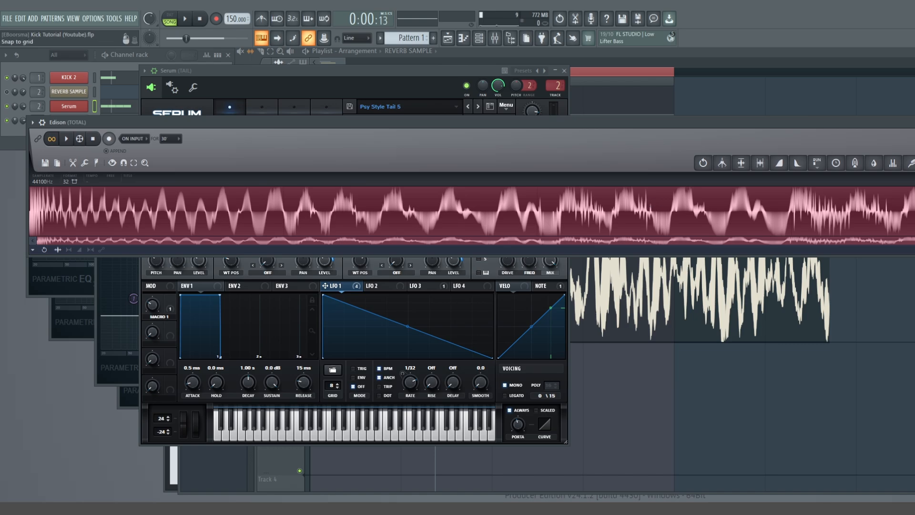
left_click_drag(913, 255, 654, 266)
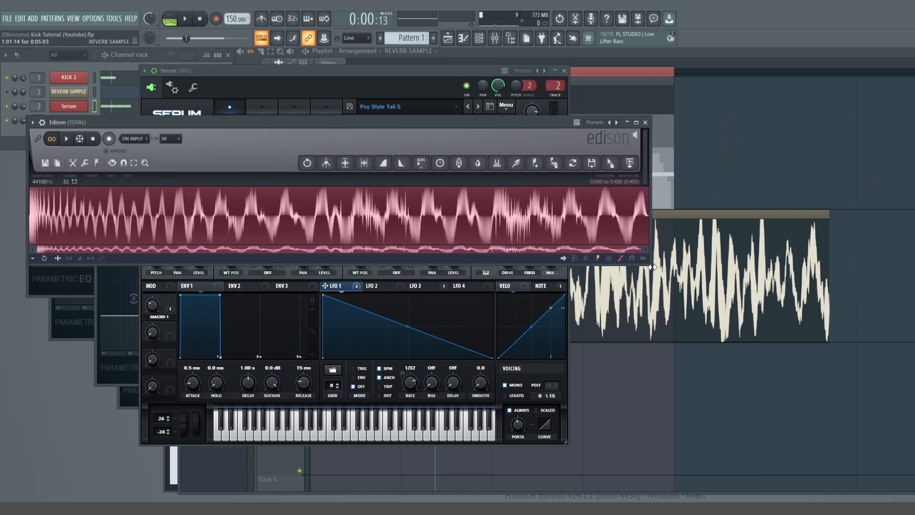